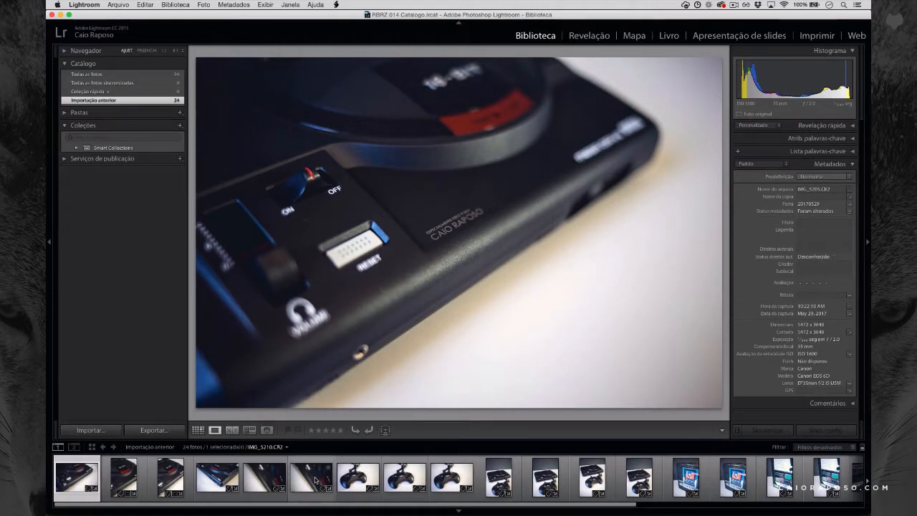
Step: Drop the selection of the first six photos and select all photos in the Past Month 1 smart collection
shift+click(316, 482)
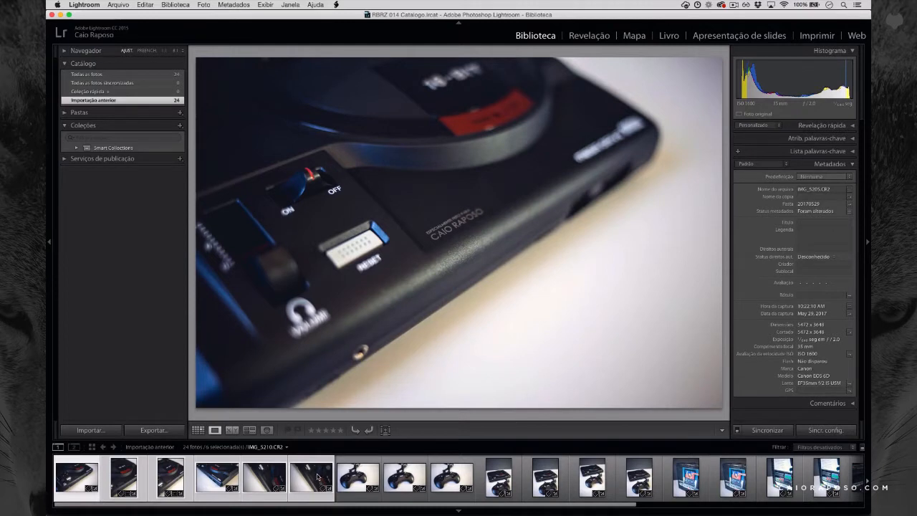
key(super+shift+d)
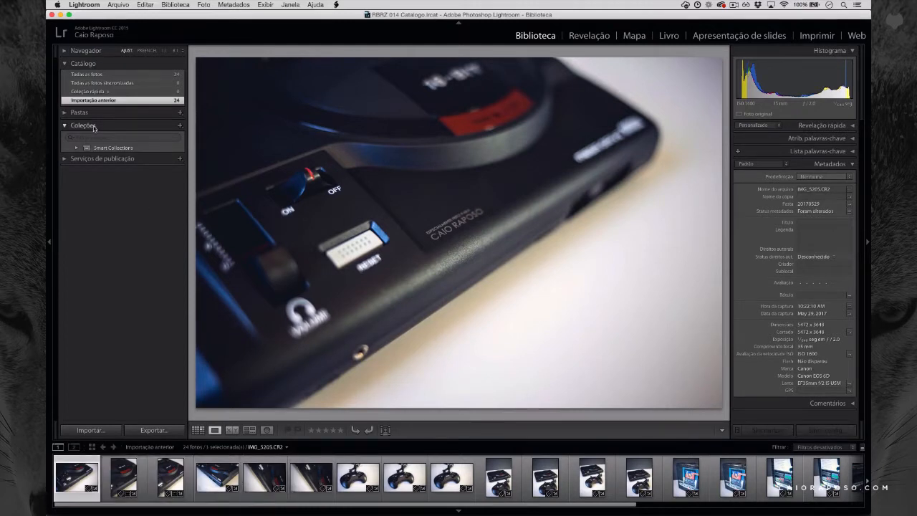
click(76, 148)
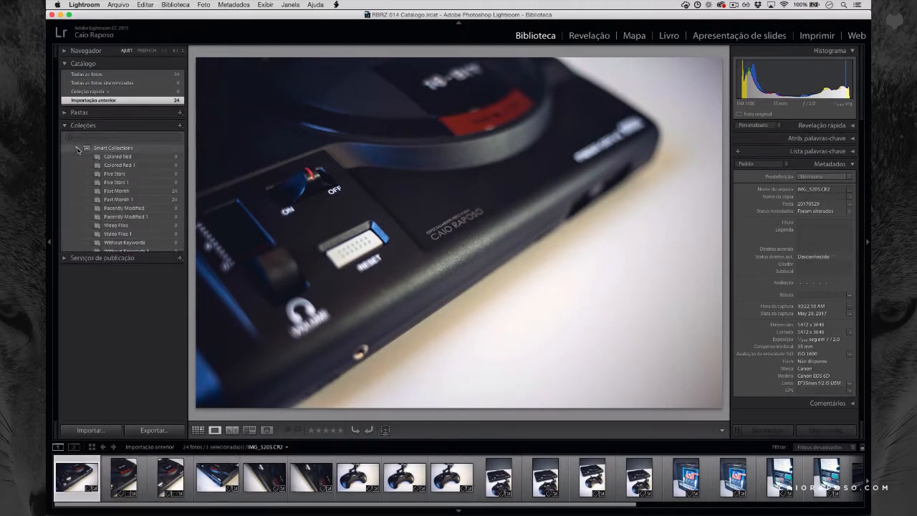
click(128, 200)
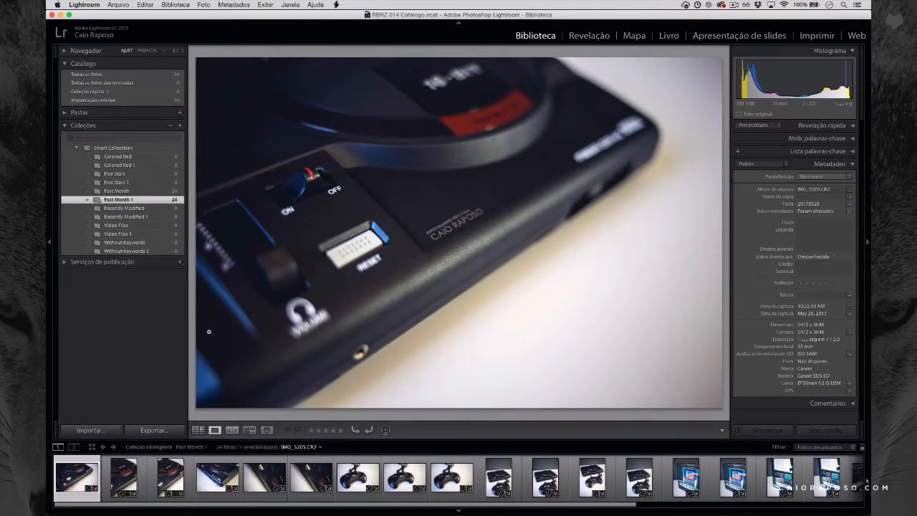
key(super+a)
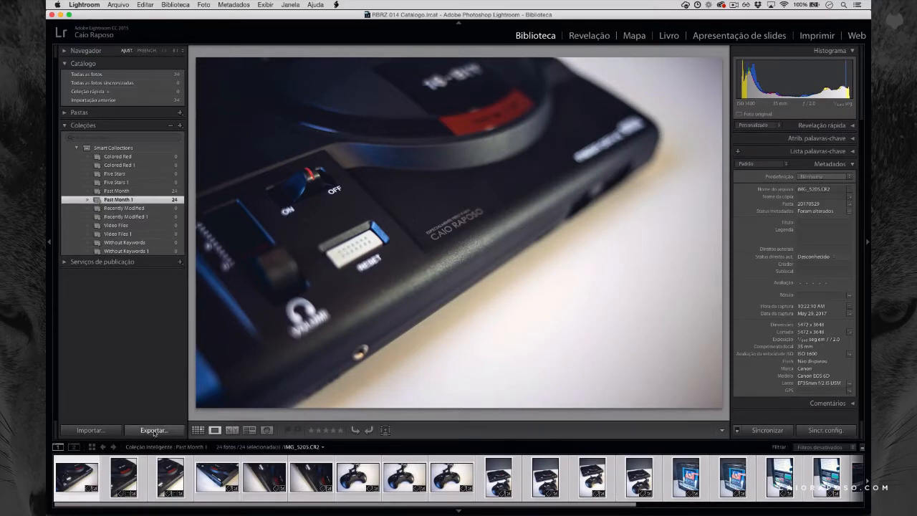
Step: Select the first three photos in the full catalog and open the export settings for them
click(155, 78)
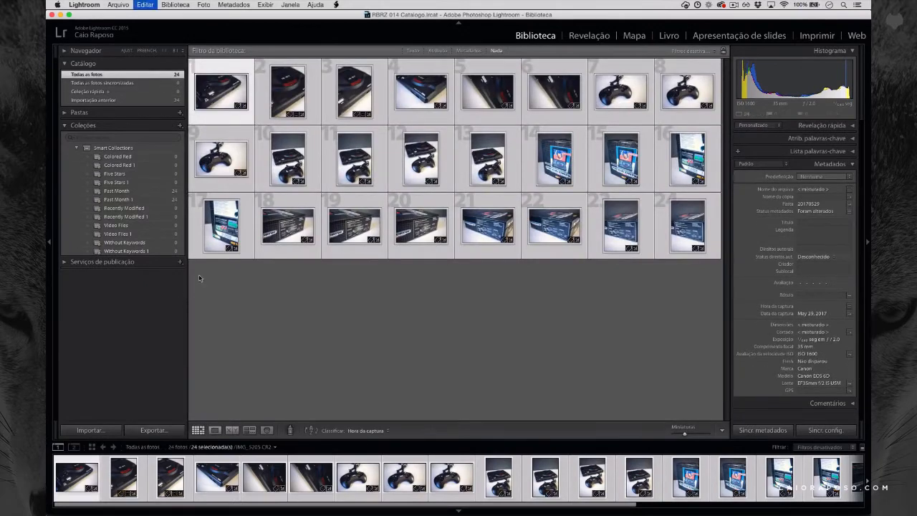
shift+click(354, 92)
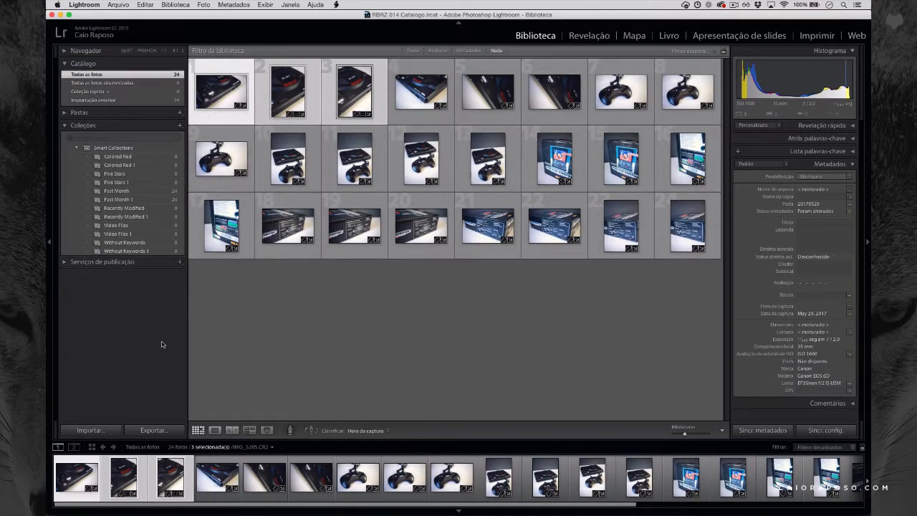
click(153, 430)
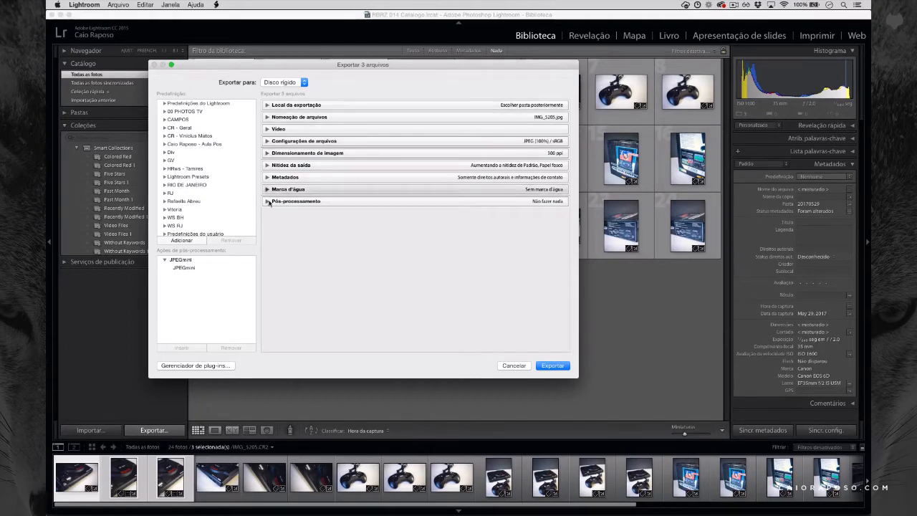
Step: Enlarge the export dialog and reposition it so its presets and settings have more room
drag(382, 72, 447, 65)
drag(641, 373, 730, 456)
drag(485, 59, 431, 50)
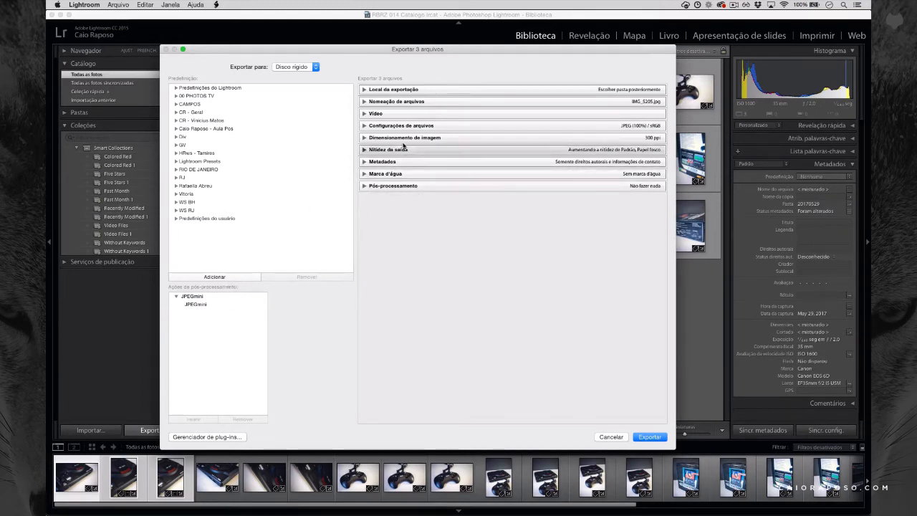
Step: Look through the export location, file naming, video and file settings sections, collapsing them all again
click(365, 90)
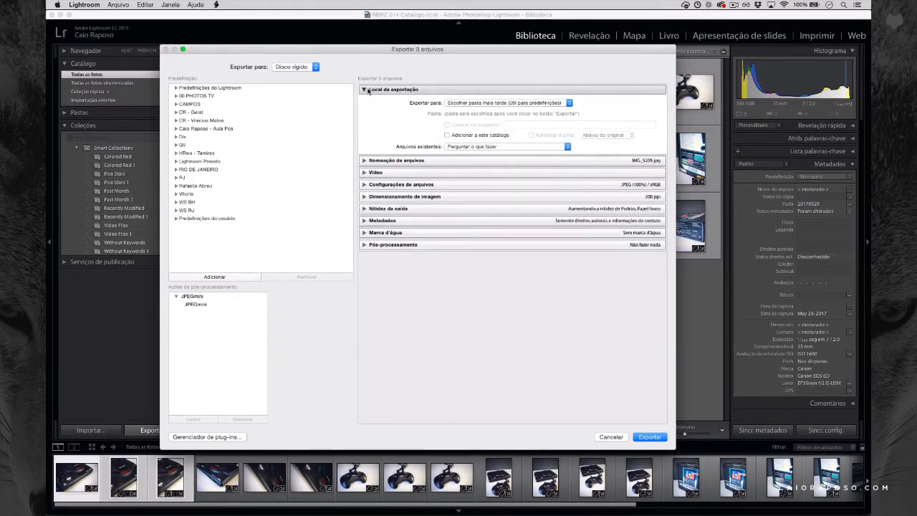
click(364, 161)
click(365, 213)
click(365, 275)
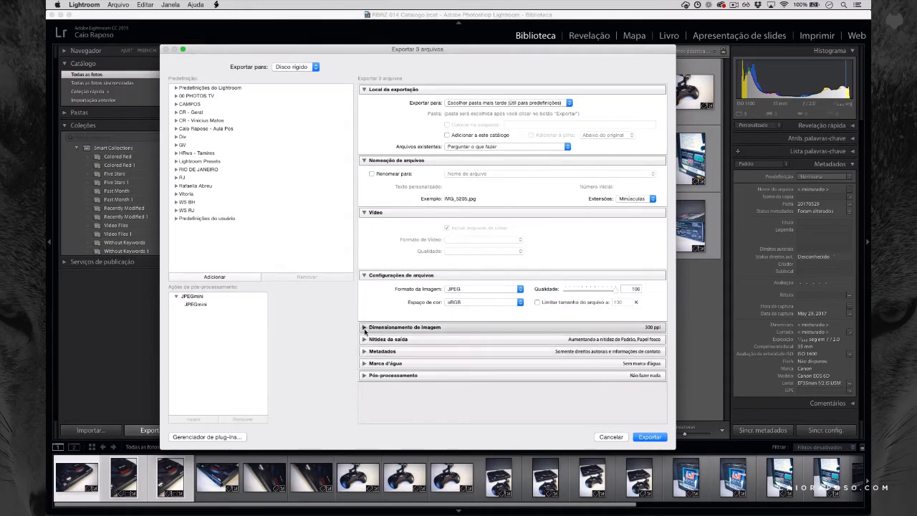
click(364, 276)
click(364, 212)
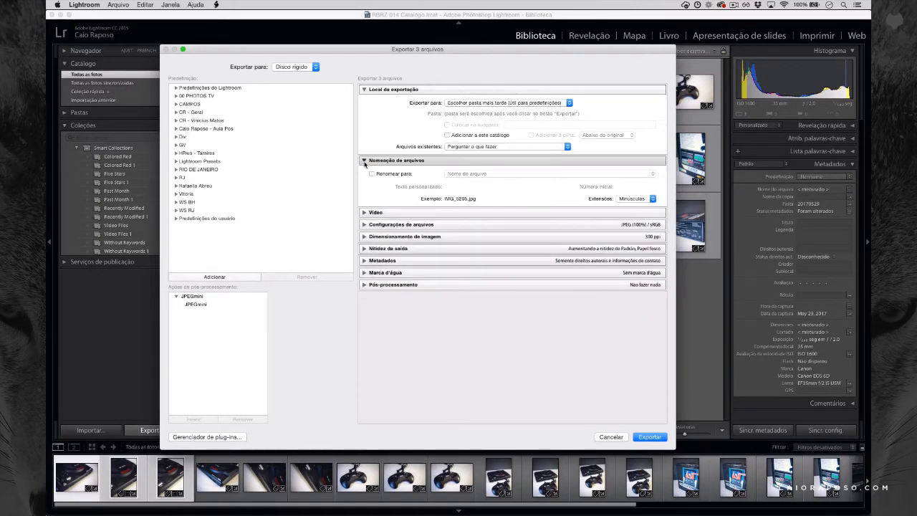
click(364, 160)
click(364, 89)
Step: Set the export location to choose the folder later and existing files to ask what to do
click(365, 91)
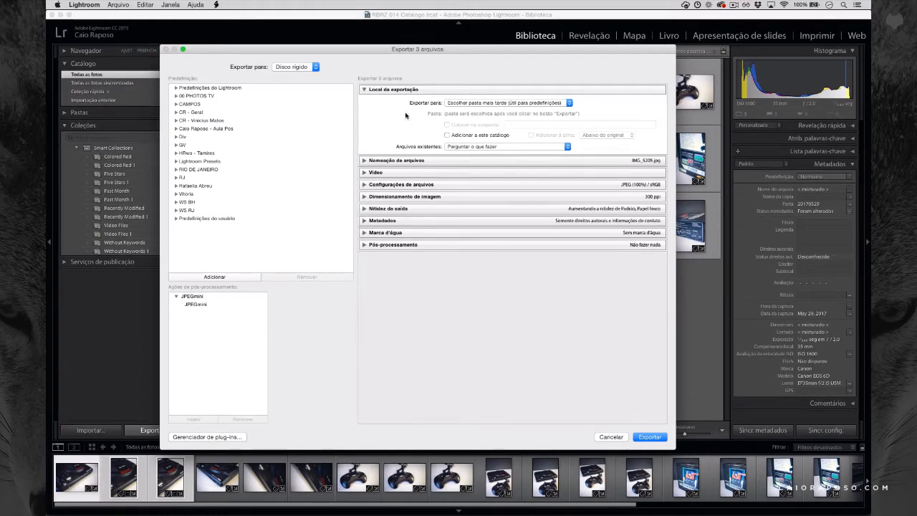
click(471, 104)
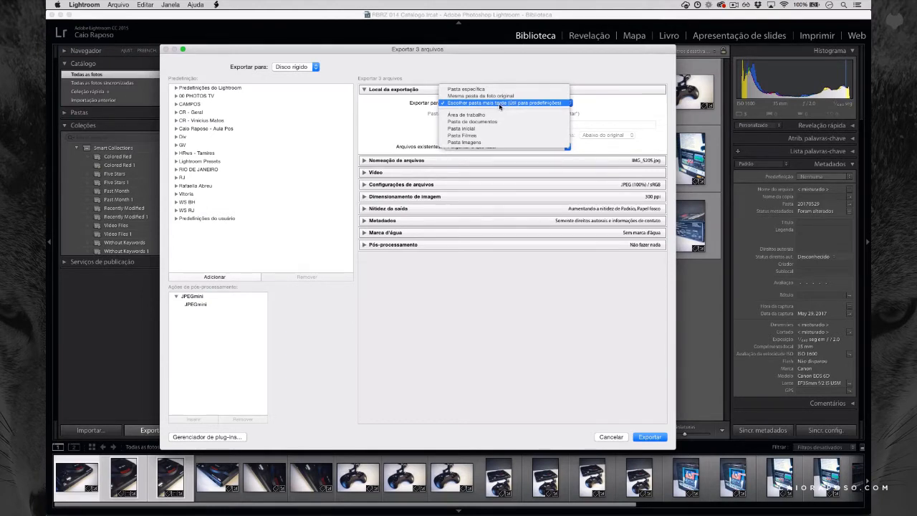
click(537, 105)
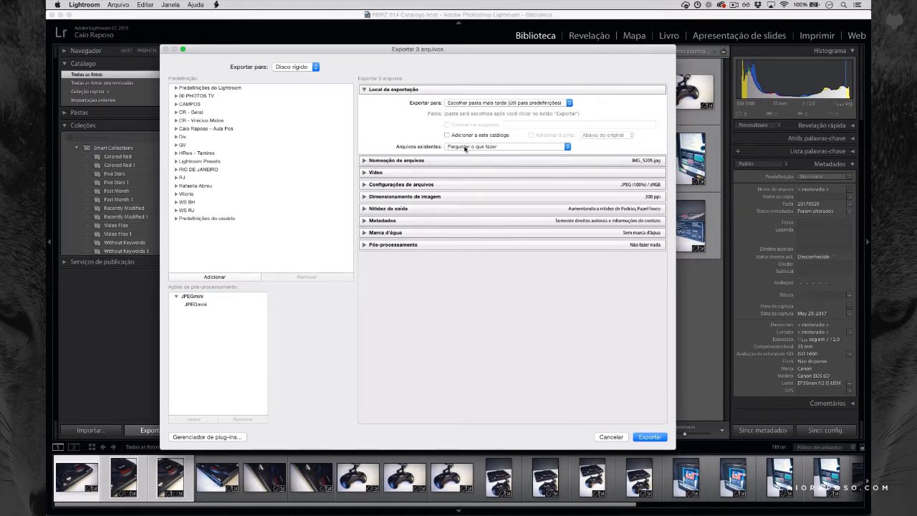
click(484, 147)
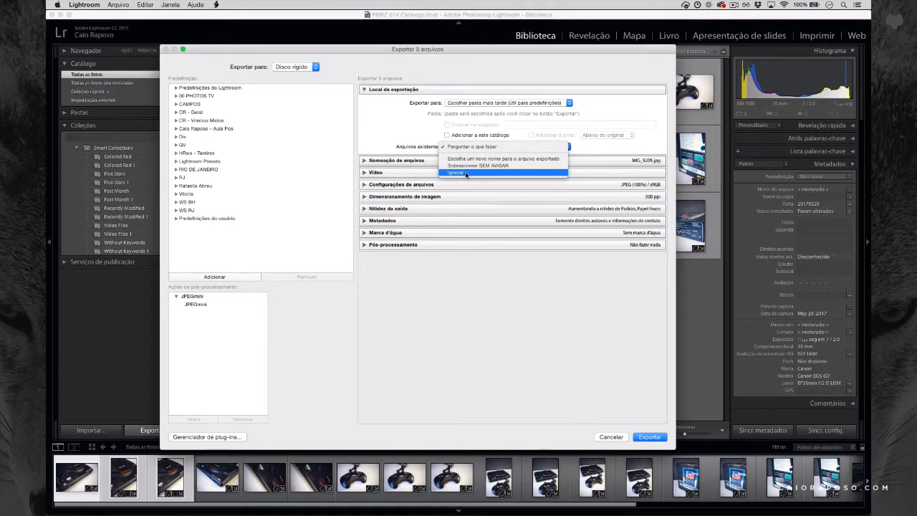
click(478, 147)
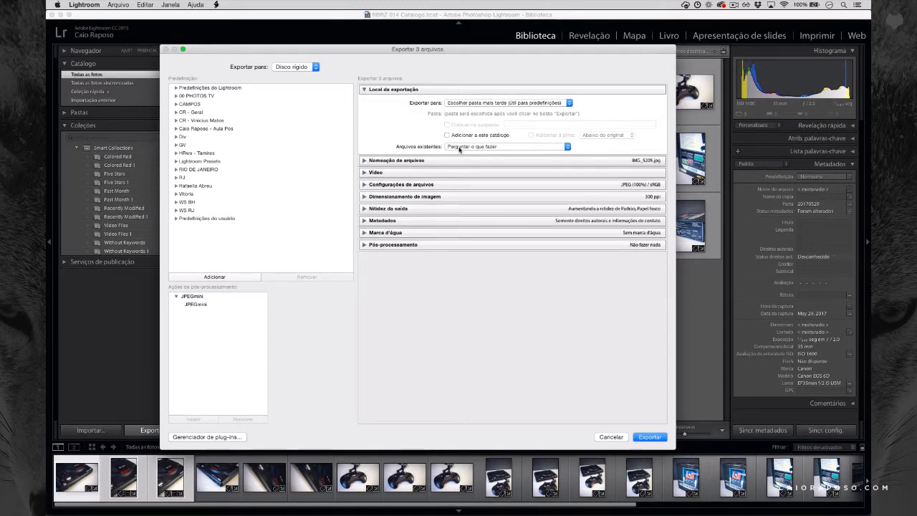
Step: Review the file naming and video export options, leaving these sections and the export location collapsed
click(363, 90)
click(367, 101)
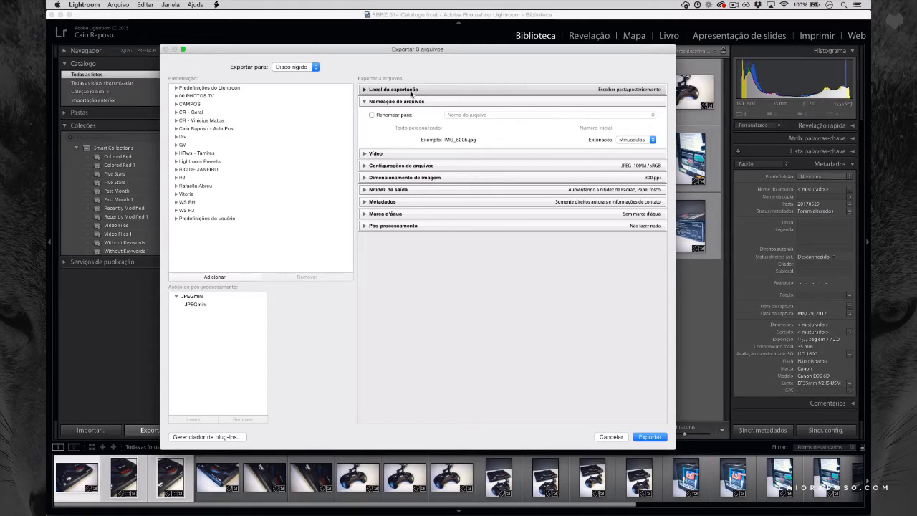
click(363, 103)
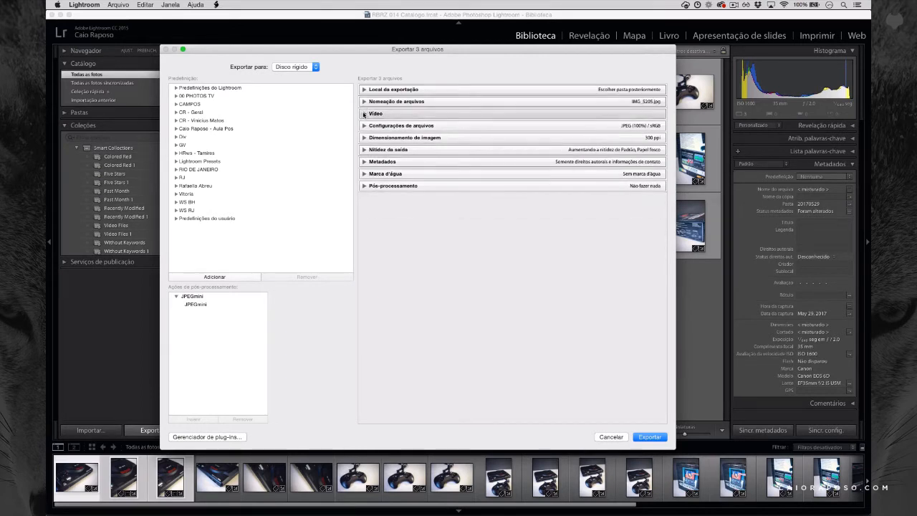
click(365, 114)
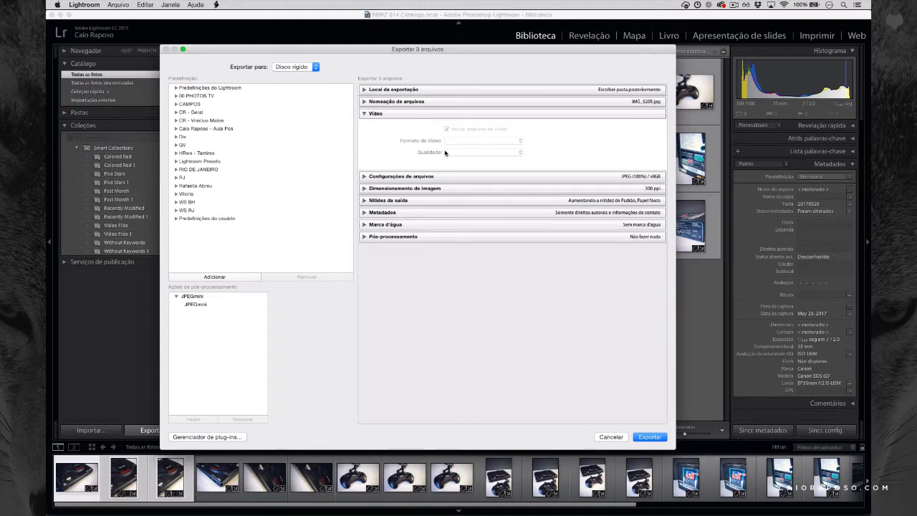
click(364, 116)
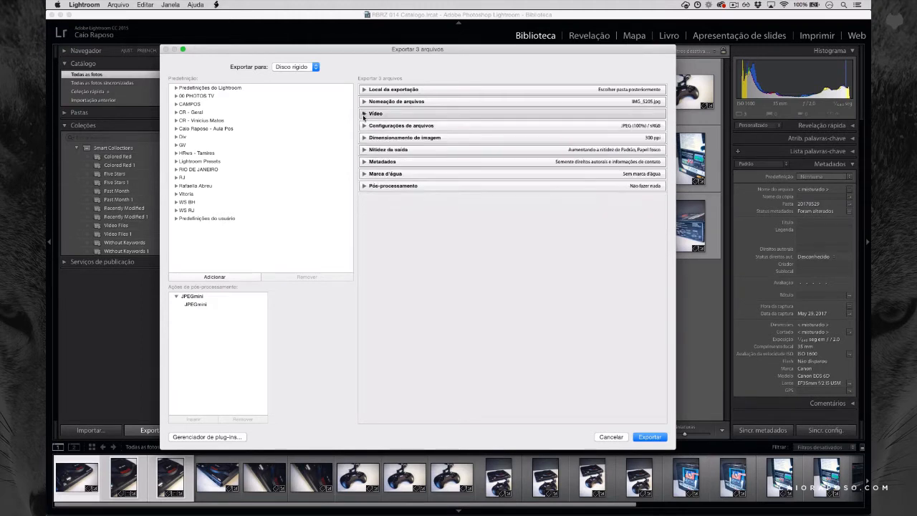
Step: Choose JPEG as the export image format and sRGB as the color space
click(364, 126)
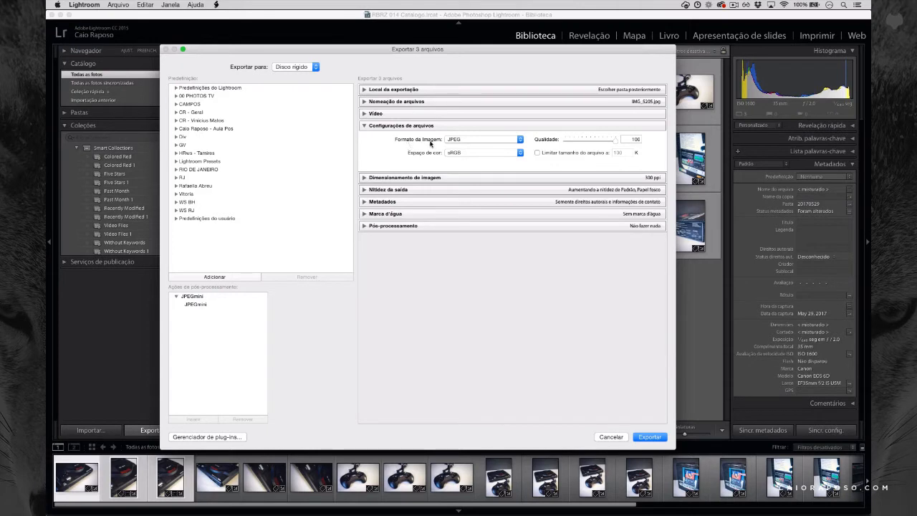
click(482, 137)
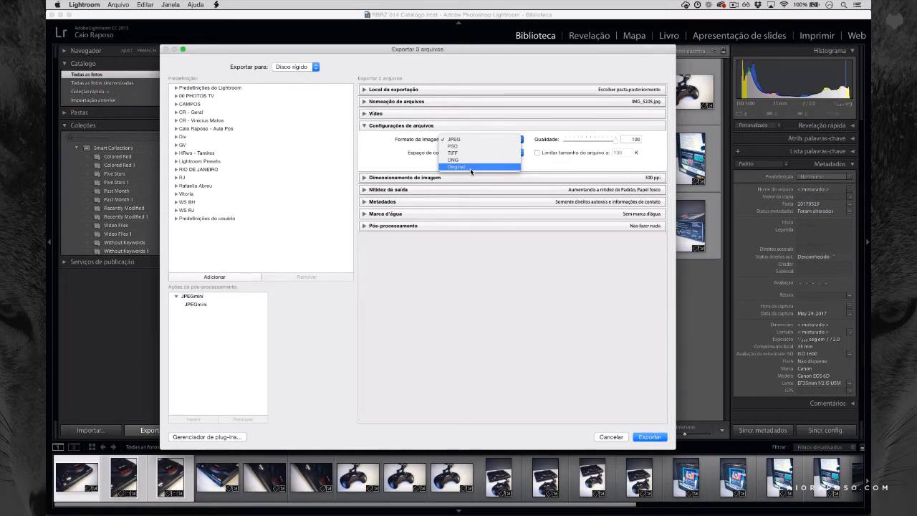
click(470, 169)
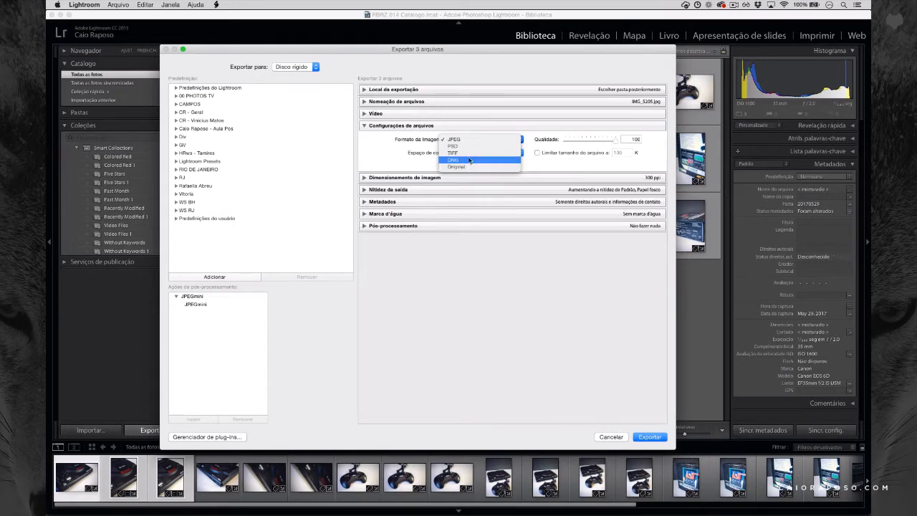
click(463, 141)
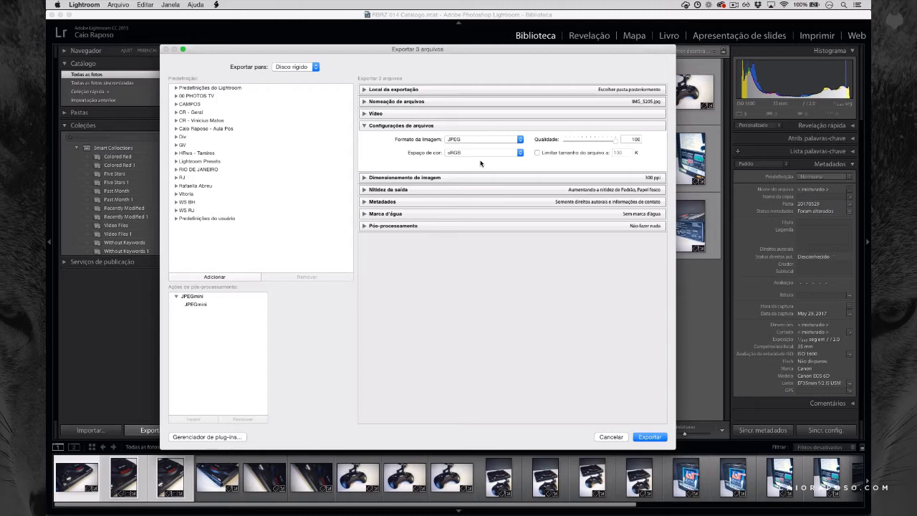
click(519, 154)
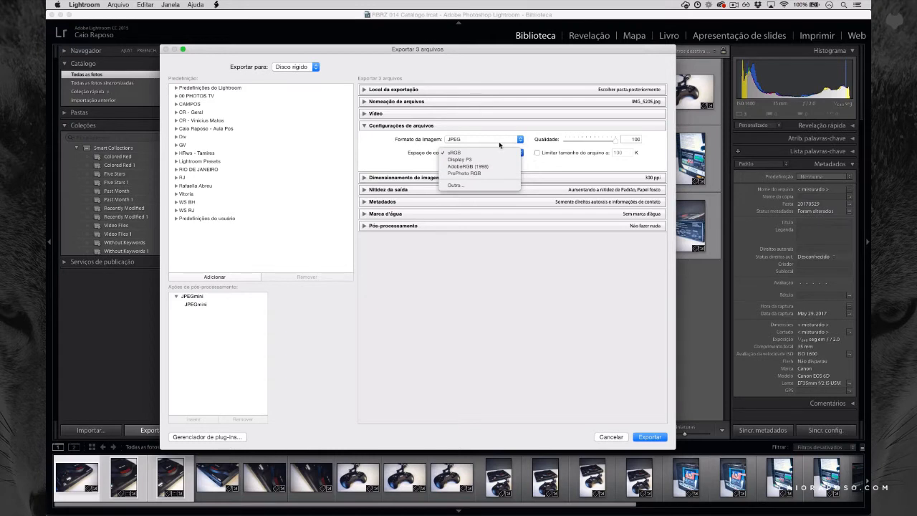
click(459, 153)
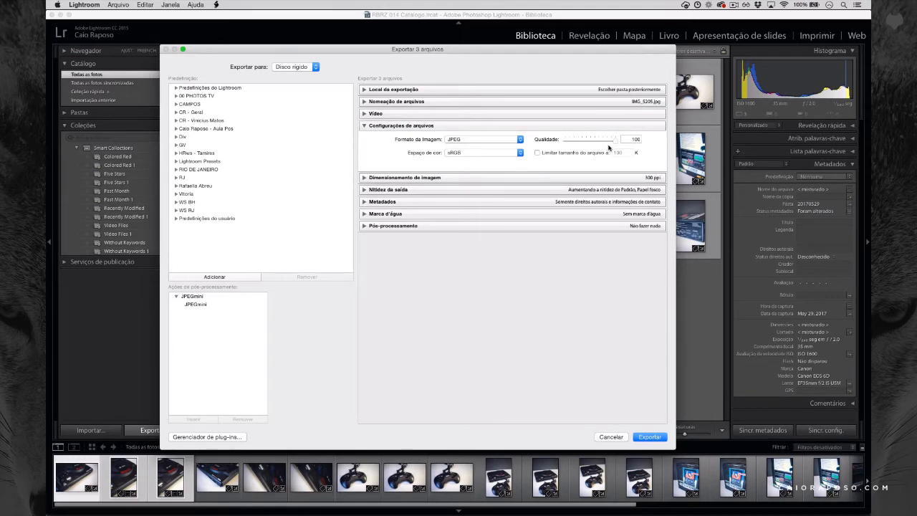
Step: Try a JPEG quality of 80 and return it to 100
click(634, 138)
text(80)
key(BackSpace)
text(100)
click(614, 141)
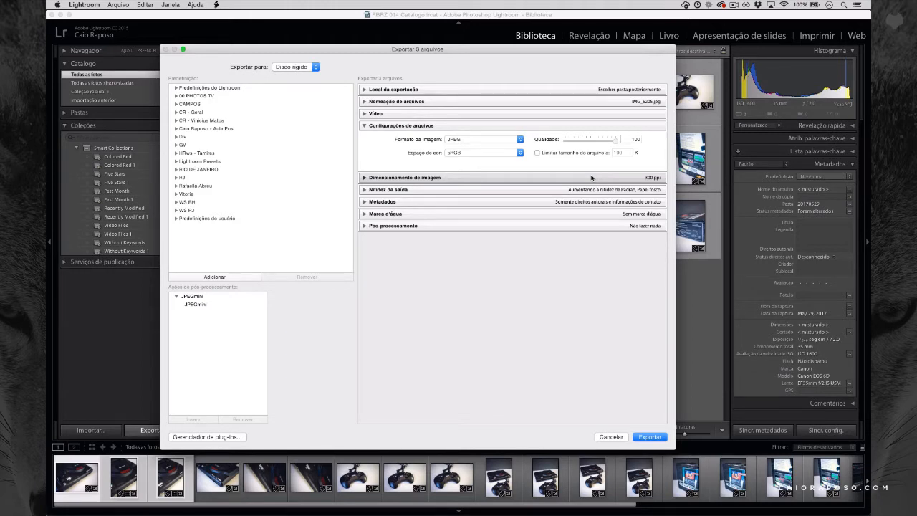
Step: Set the JPEG export quality to 80 and collapse the file settings
click(634, 139)
text(80)
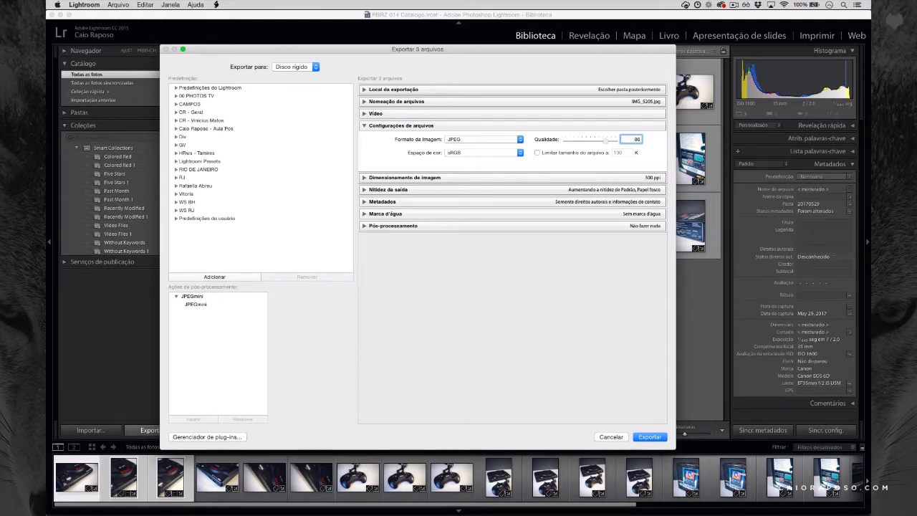
text(100)
key(BackSpace)
key(BackSpace)
text(80)
click(364, 126)
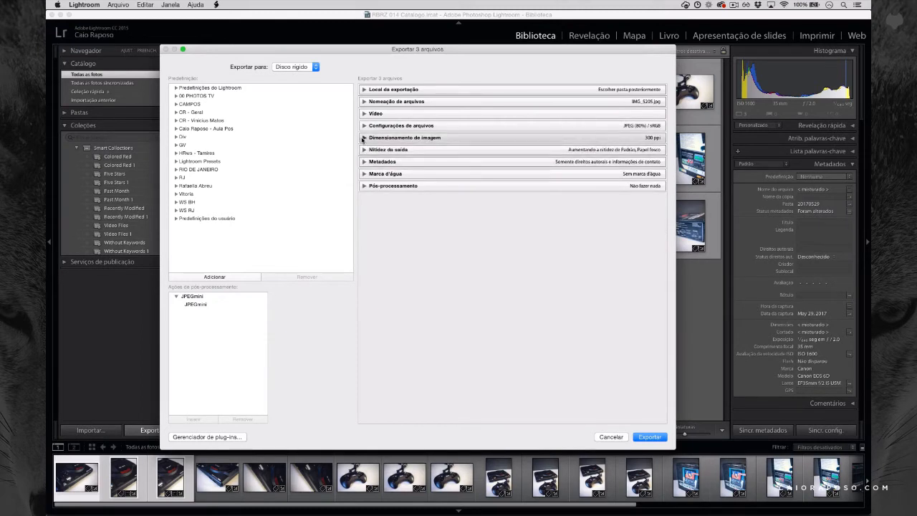
Step: Enable resizing to fit for the exported images and base it on the long edge (Aresta longa)
click(363, 137)
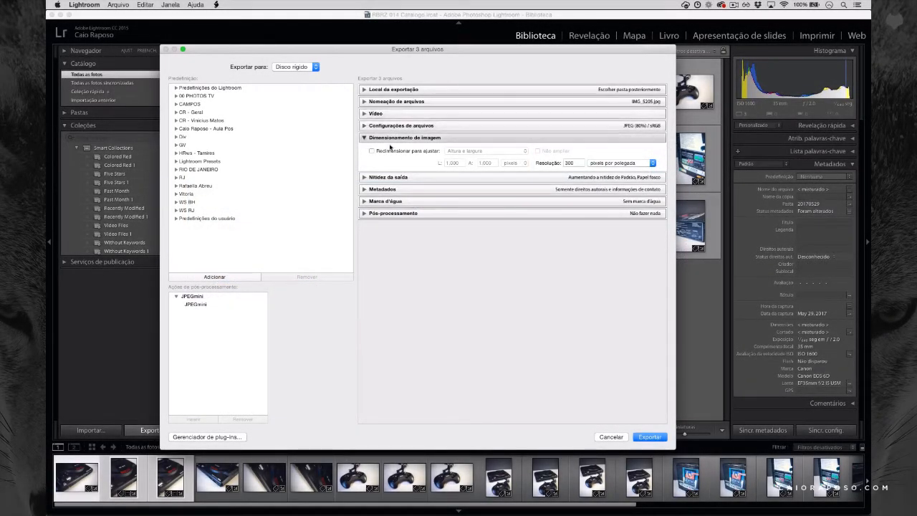
click(400, 152)
click(491, 152)
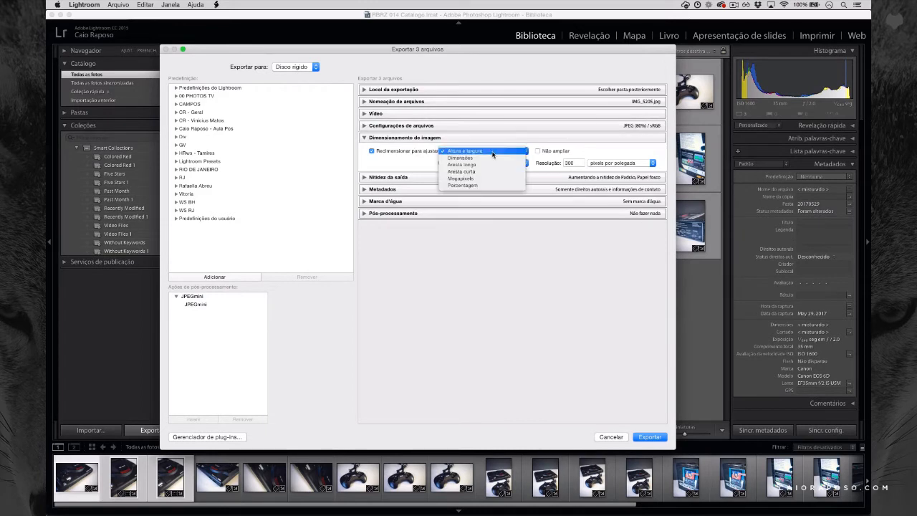
click(461, 165)
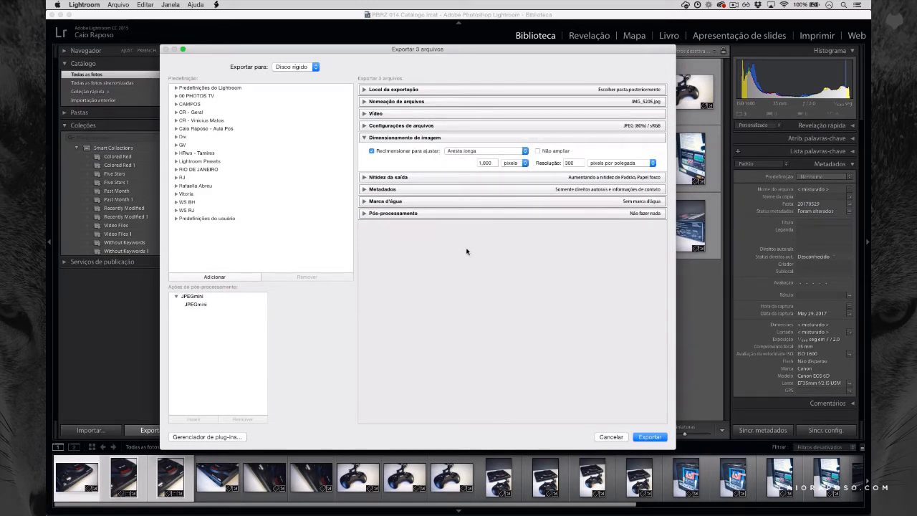
Step: Set the long edge of the exported images to 960 pixels
double_click(493, 162)
text(720)
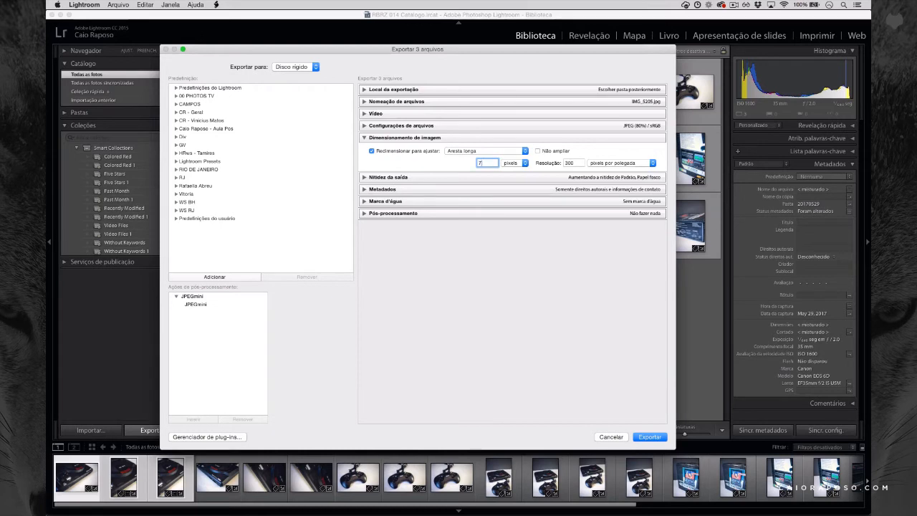
key(BackSpace)
key(BackSpace)
key(BackSpace)
text(960)
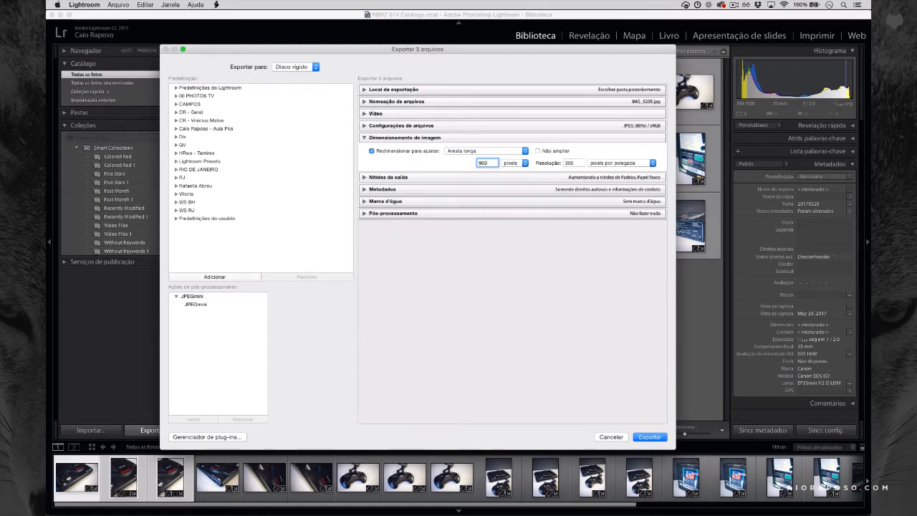
Step: Try long-edge sizes of 2048 and 1920 pixels for the exported images and return to 960 pixels
key(BackSpace)
key(BackSpace)
key(BackSpace)
text(20)
key(BackSpace)
key(BackSpace)
key(BackSpace)
key(BackSpace)
text(960)
key(BackSpace)
text(2048)
key(BackSpace)
key(BackSpace)
key(BackSpace)
key(BackSpace)
text(1920)
key(BackSpace)
key(BackSpace)
key(BackSpace)
key(BackSpace)
text(960)
Step: Try a long edge of 1024 pixels and restore it to 960 pixels
key(BackSpace)
key(BackSpace)
key(BackSpace)
text(1024)
text(9)
key(BackSpace)
key(BackSpace)
key(BackSpace)
key(BackSpace)
key(BackSpace)
key(BackSpace)
key(BackSpace)
text(960)
Step: Set the export resolution to 72 pixels per inch and collapse the image sizing settings
key(Tab)
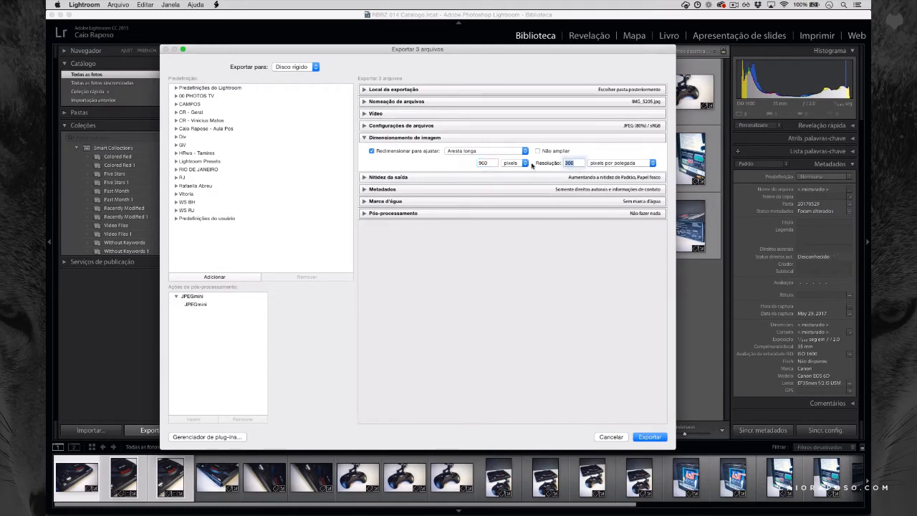
text(72)
key(BackSpace)
text(37200)
key(BackSpace)
key(BackSpace)
key(BackSpace)
text(72)
click(365, 139)
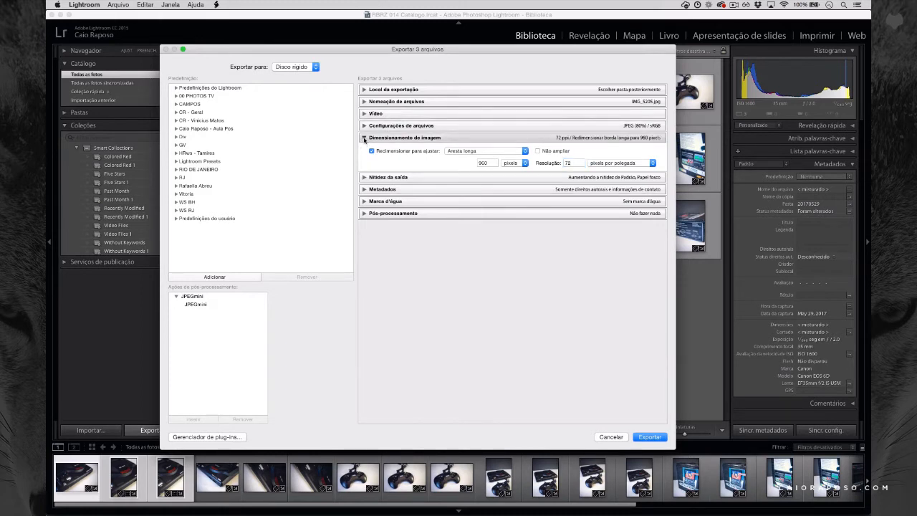
Step: Set the output sharpening for screen (Tela) with standard intensity (Padrão)
click(365, 150)
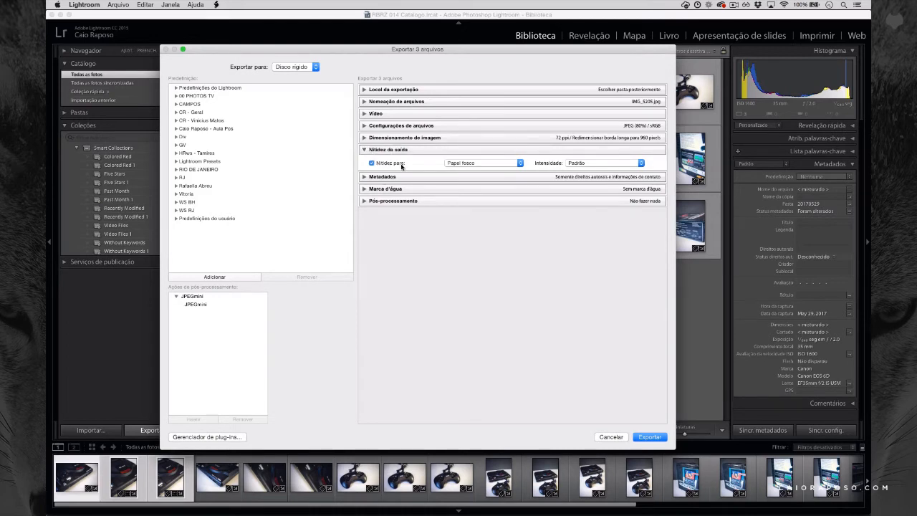
click(464, 164)
click(467, 157)
click(603, 164)
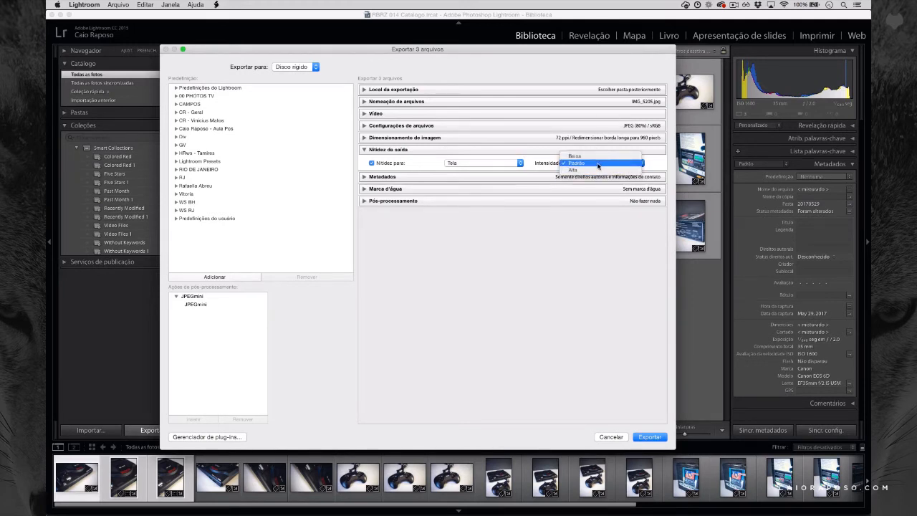
click(598, 164)
Step: Try matte paper (Papel fosco) as the sharpening medium and switch it back to Tela
click(497, 163)
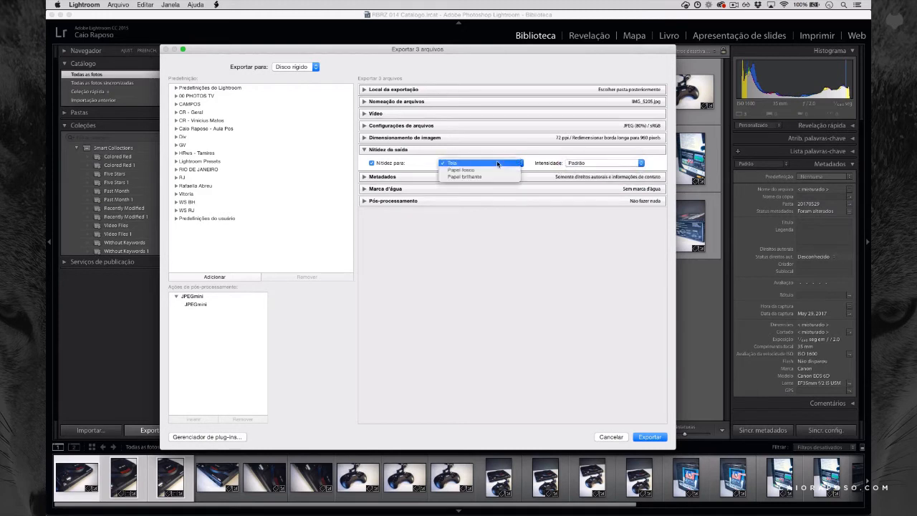
click(494, 170)
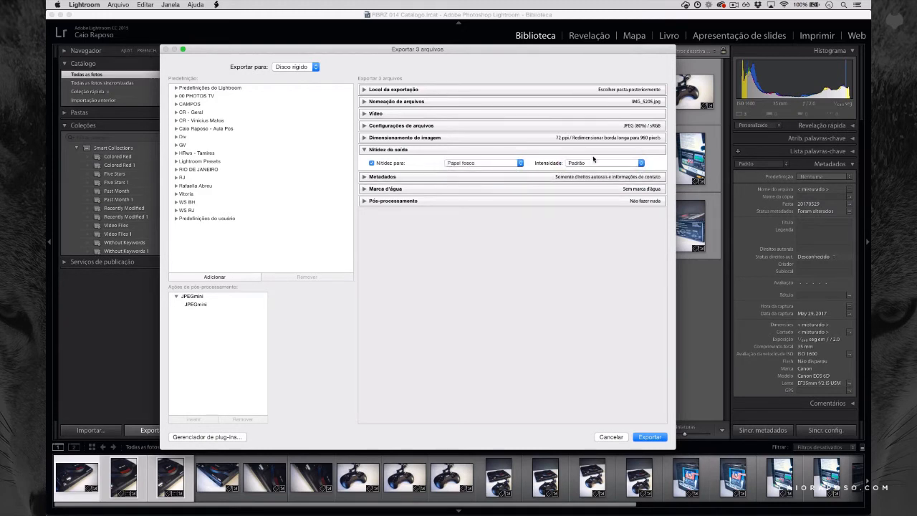
click(499, 164)
click(495, 157)
Step: Keep the sharpening intensity at Padrão and collapse the output sharpening settings
click(581, 163)
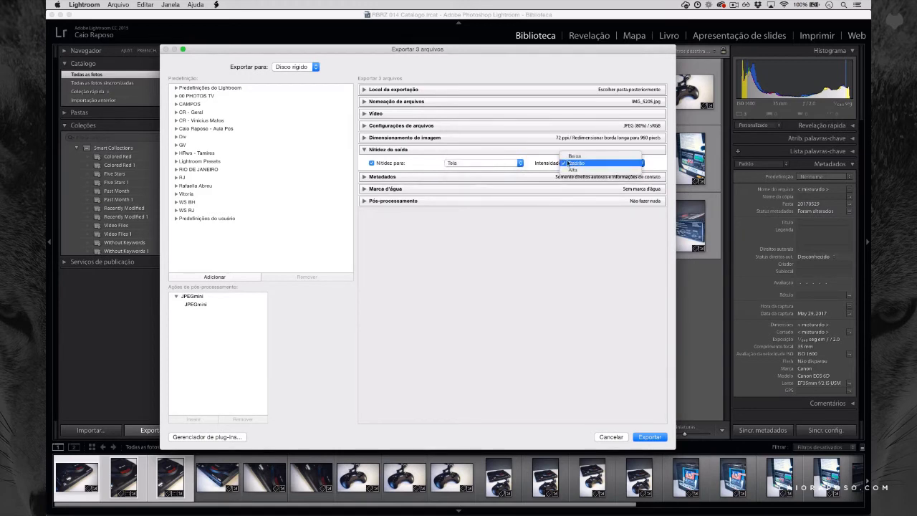
click(570, 164)
click(369, 150)
Step: Review the metadata options, keep "Somente direitos autorais e informações de contato", and collapse the metadata settings
click(371, 162)
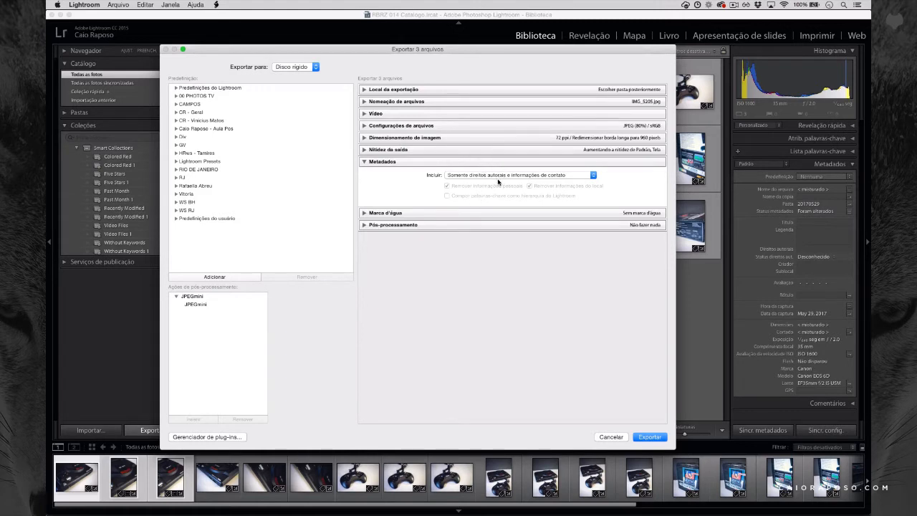
click(586, 176)
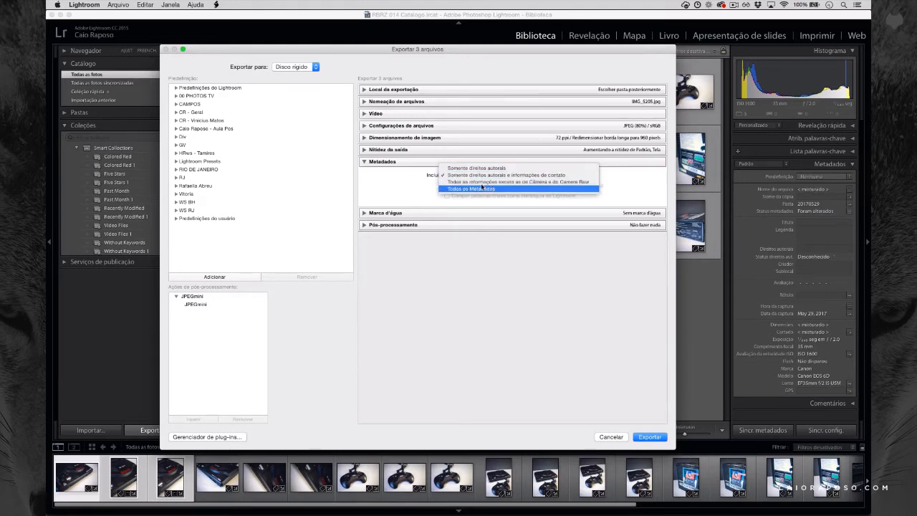
click(503, 185)
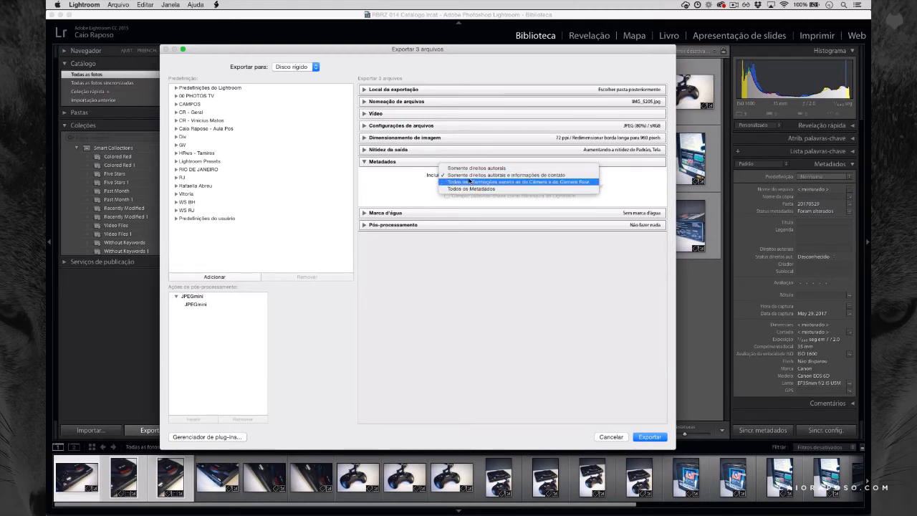
click(542, 177)
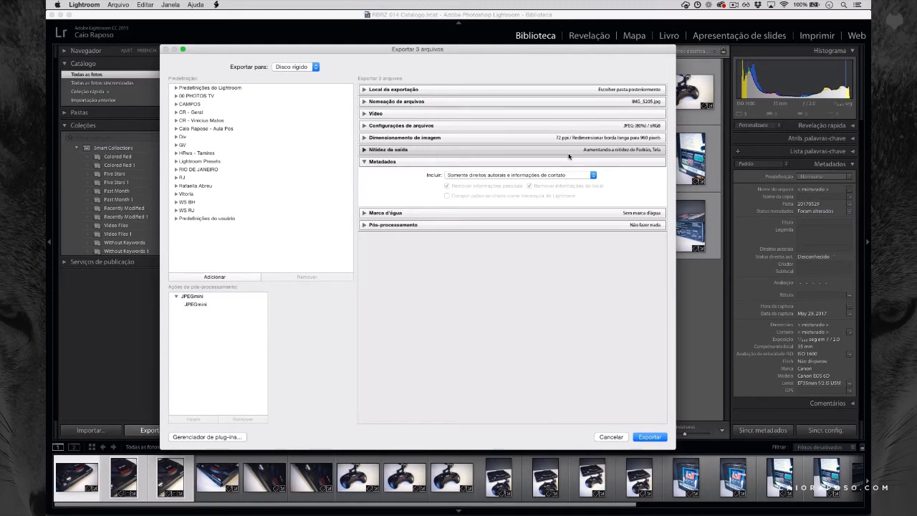
click(365, 170)
Step: Enable the export watermark to view the available watermarks, turn it off again, and collapse its settings
click(364, 173)
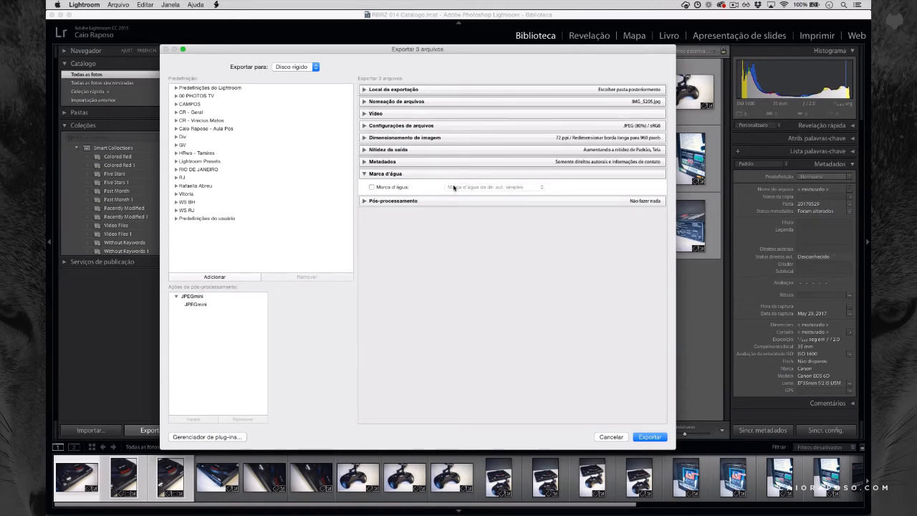
click(378, 188)
click(473, 188)
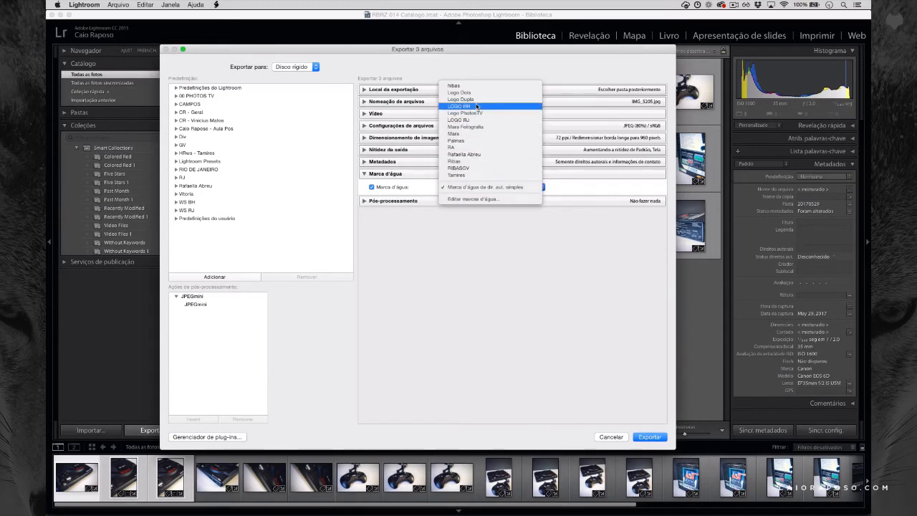
click(560, 189)
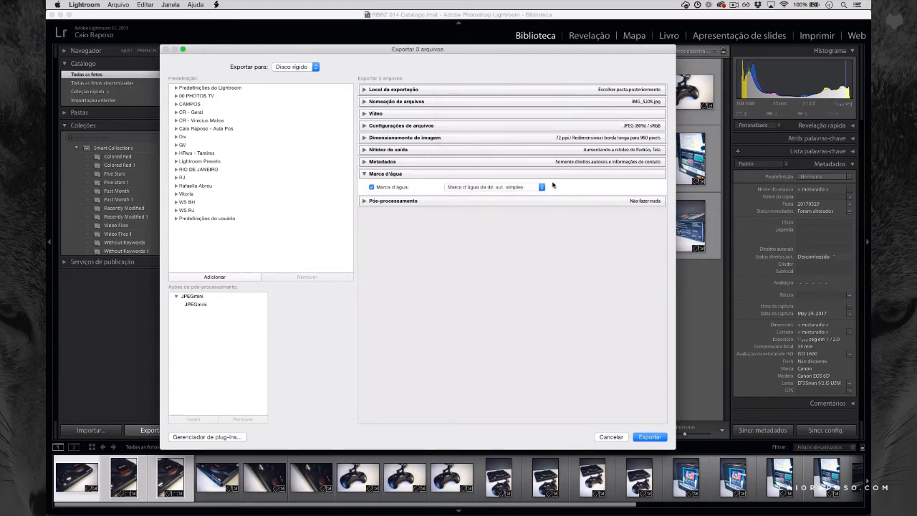
click(372, 188)
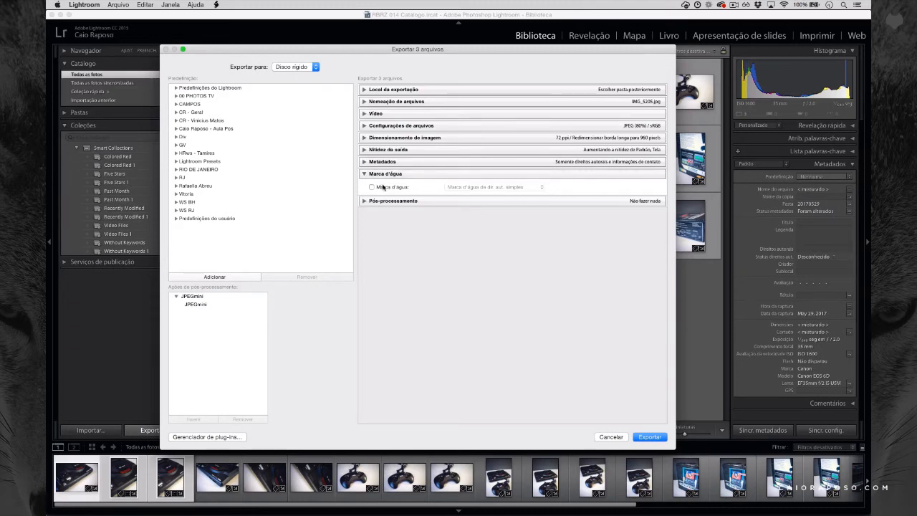
click(364, 174)
Step: Keep the after-export action at "Não fazer nada" and collapse the post-processing settings
click(363, 186)
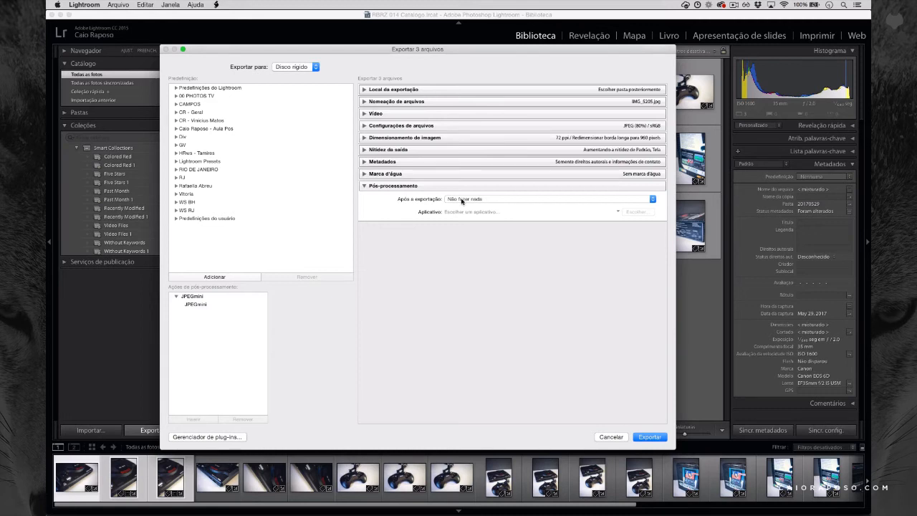
click(509, 201)
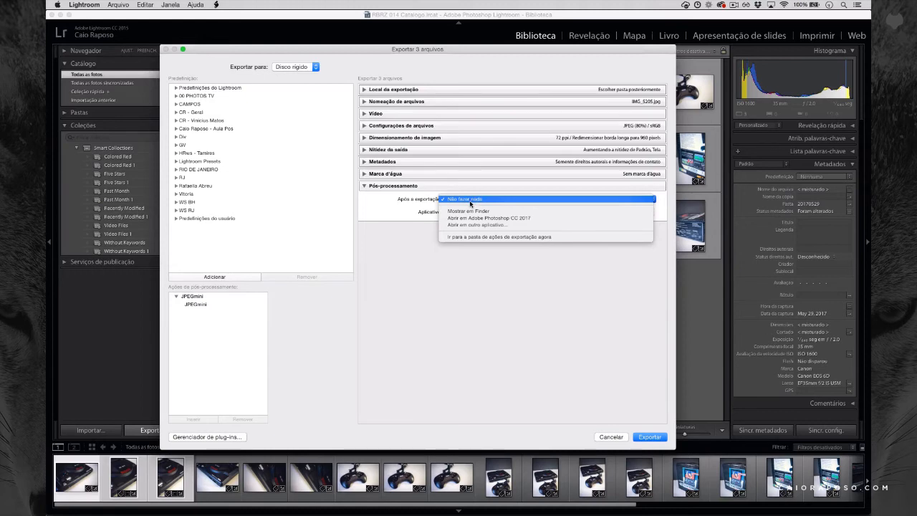
click(476, 200)
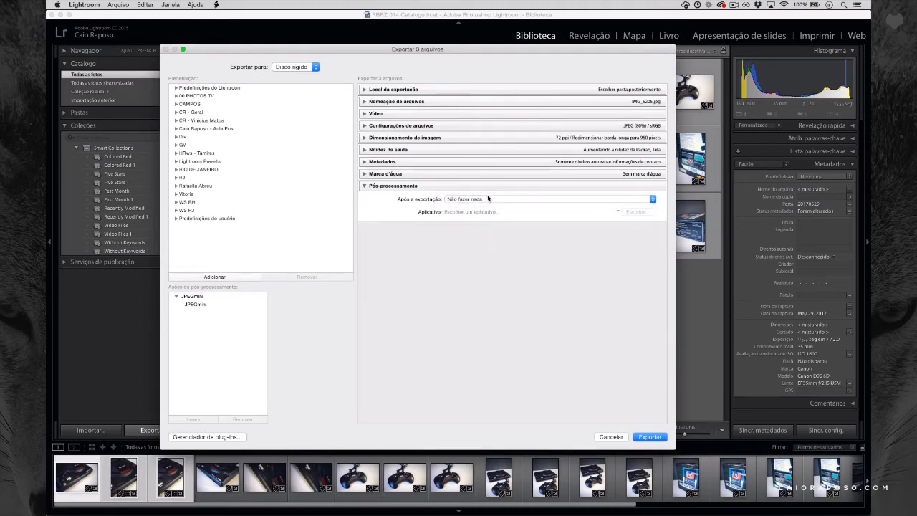
click(416, 186)
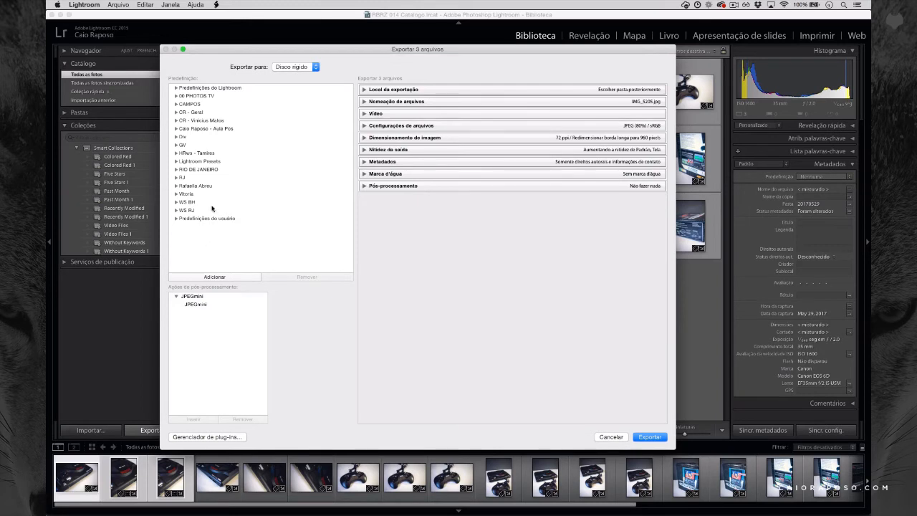
Step: Look at the export presets stored in the two folders whose names start with CR
click(175, 113)
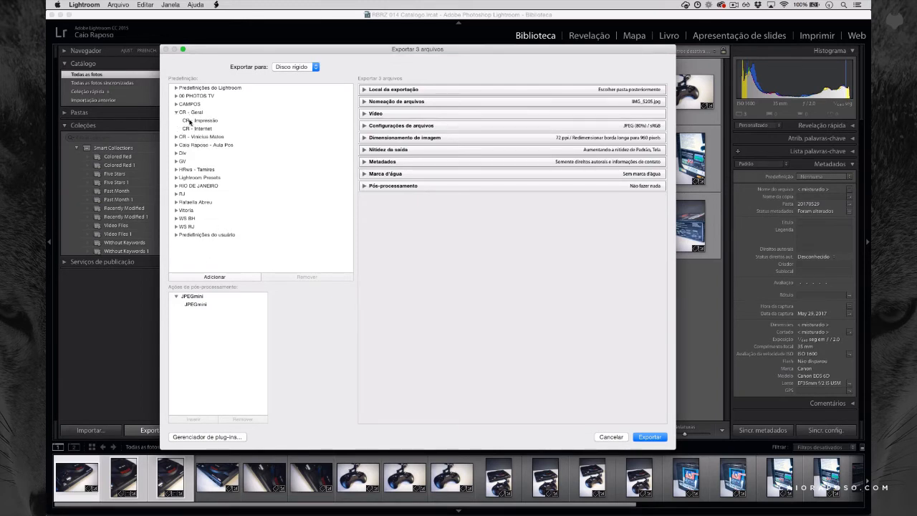
click(176, 112)
click(176, 122)
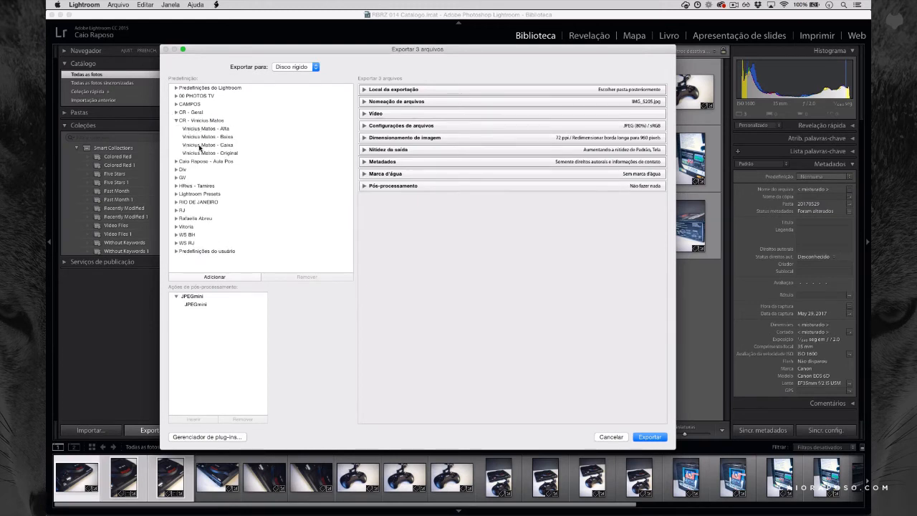
click(176, 121)
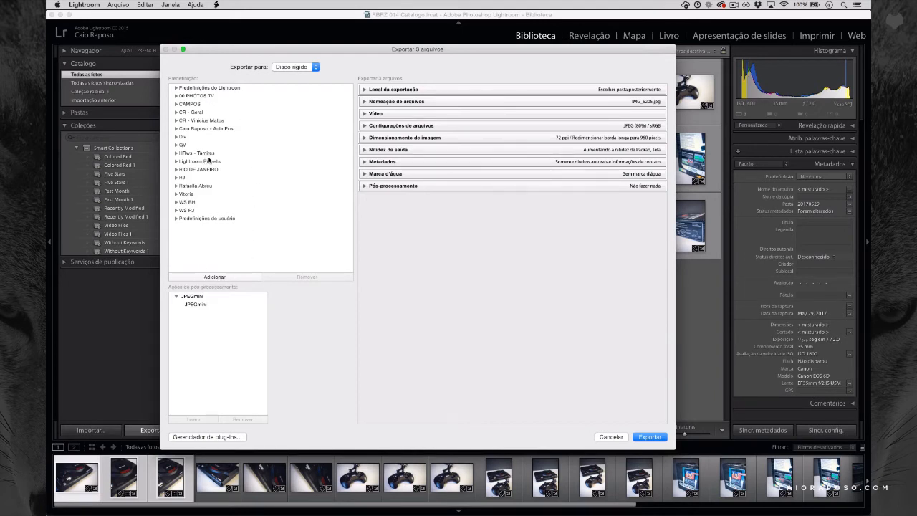
Step: Start a new export preset from the current settings and name it "Exportação WEB - 960px - YOUTUBE"
click(215, 278)
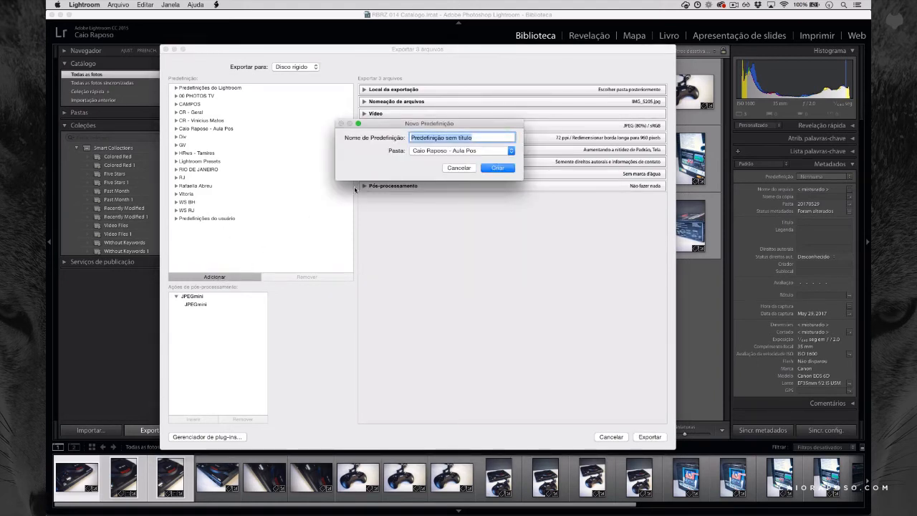
drag(403, 128, 388, 174)
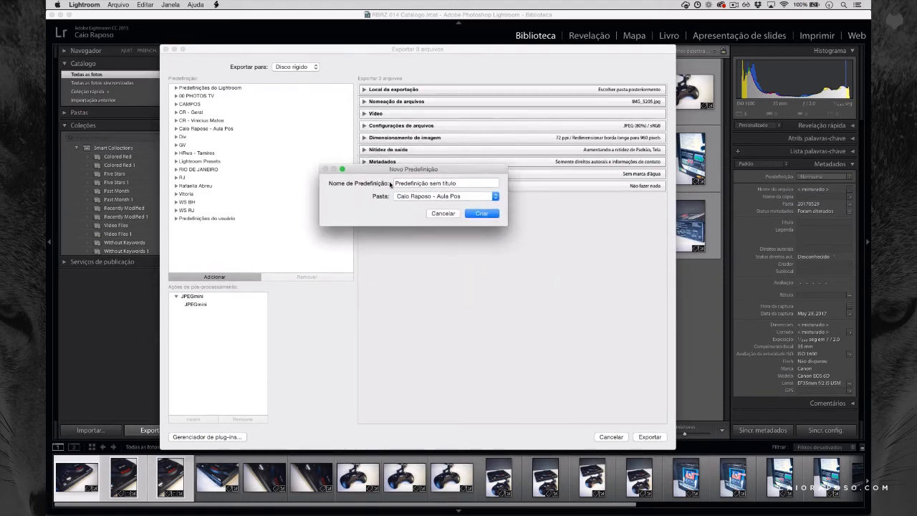
triple_click(470, 185)
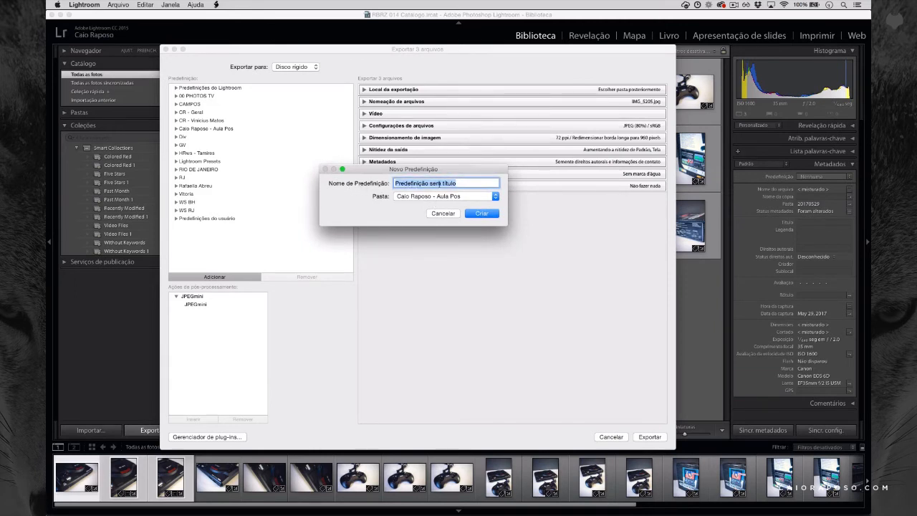
click(463, 198)
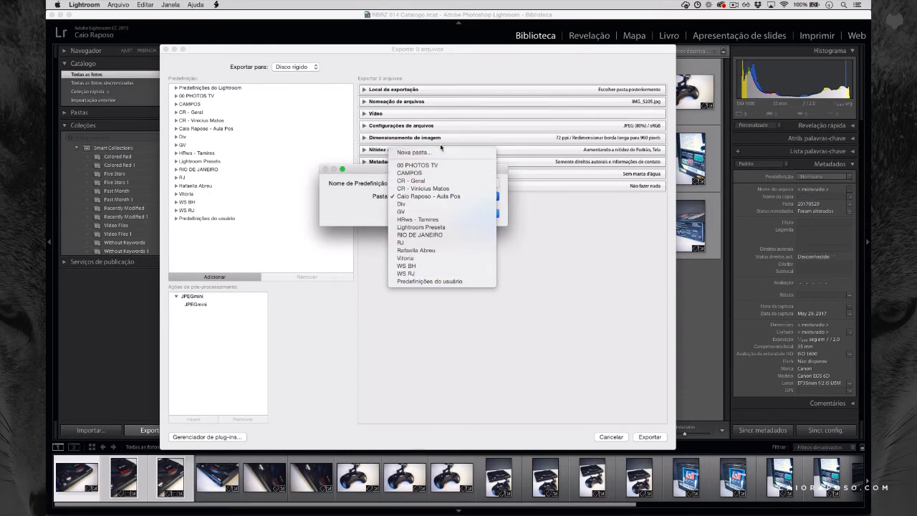
click(364, 214)
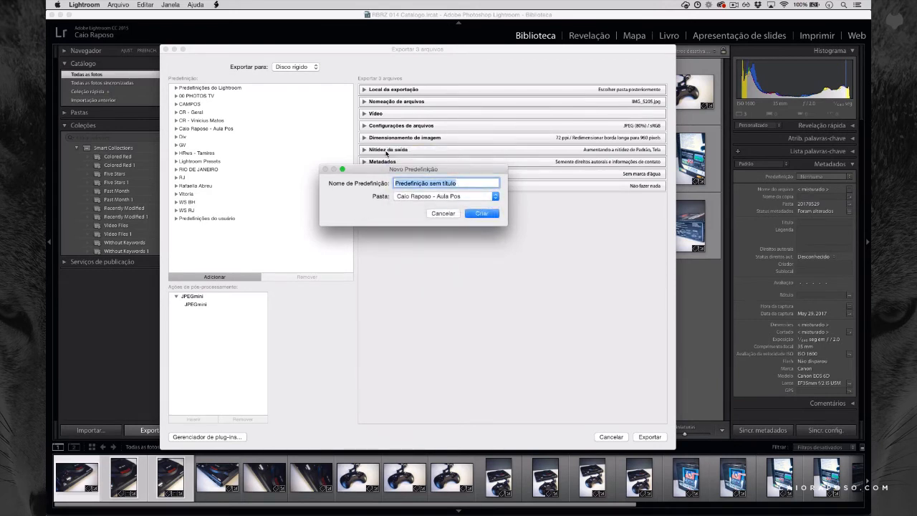
text(Exp)
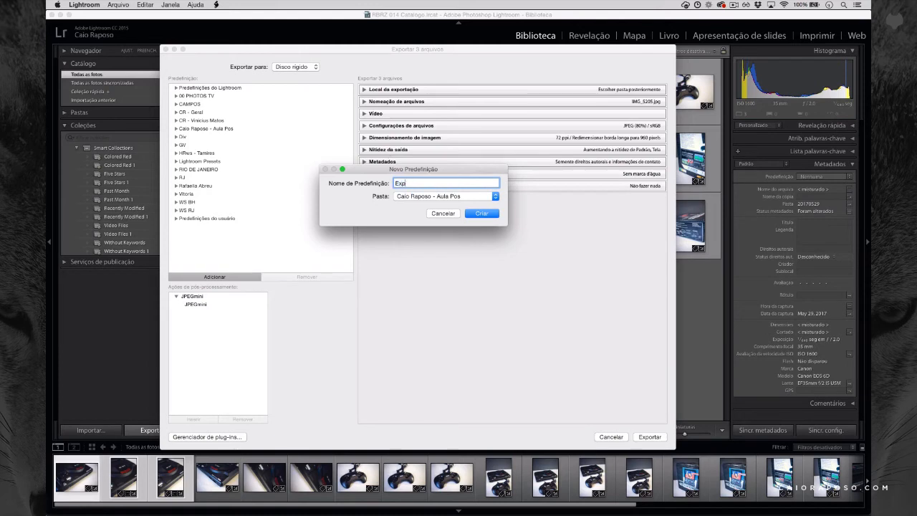
text(ortação WEB - 960px - YOUTUBE)
Step: Create a new preset folder named "Exportação - Vídeo Youtube"
click(470, 198)
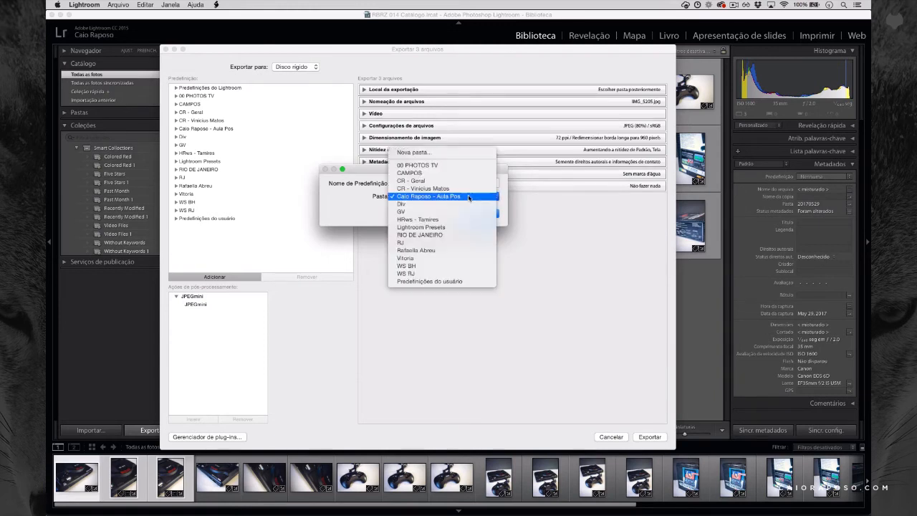
click(456, 153)
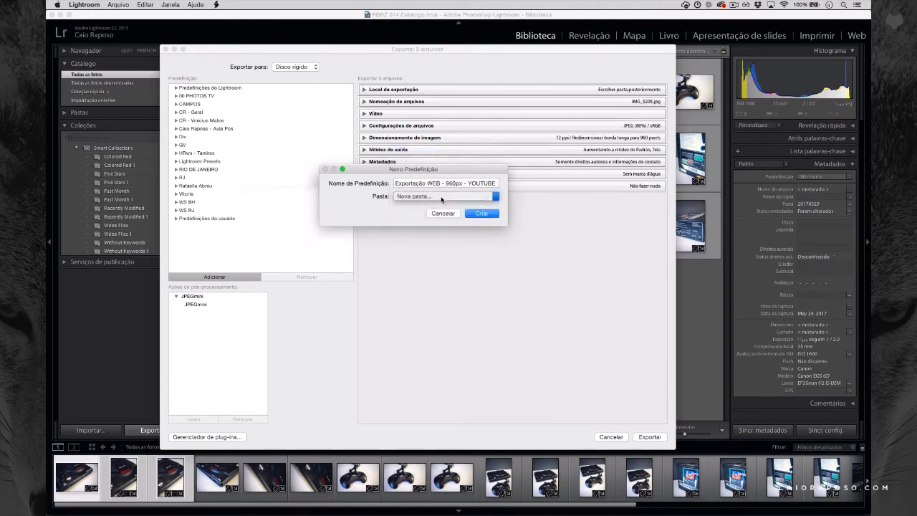
text(Exportação)
key(BackSpace)
key(BackSpace)
key(BackSpace)
key(BackSpace)
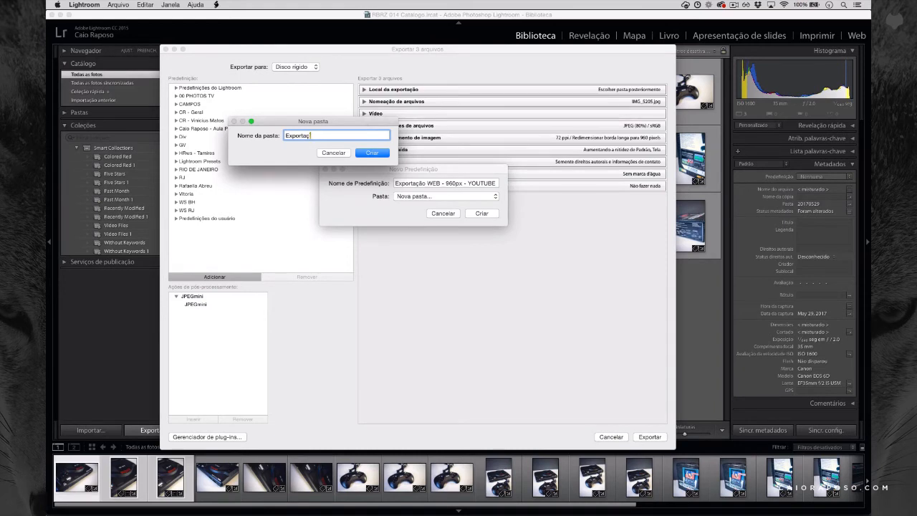
key(BackSpace)
key(BackSpace)
text(ão - Vídeo yout)
key(BackSpace)
key(BackSpace)
key(BackSpace)
key(BackSpace)
text(Youtube)
click(374, 154)
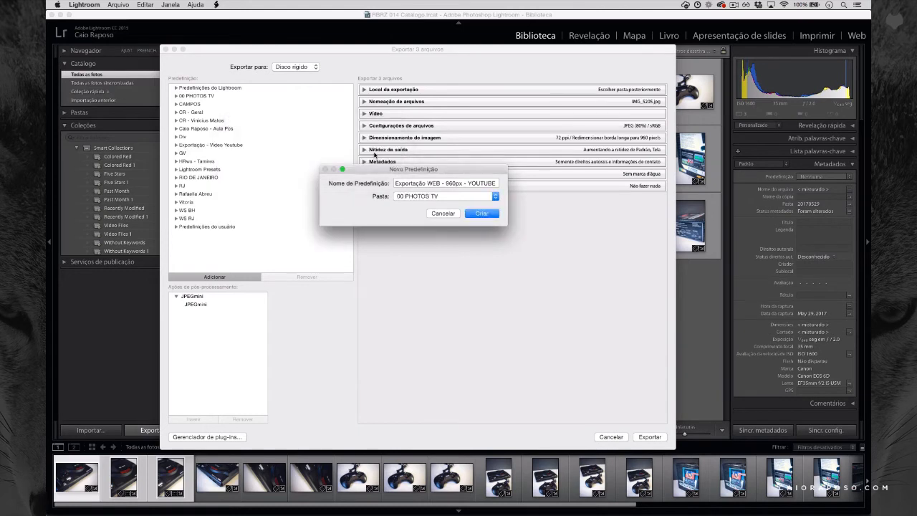
Step: Create the preset in the "Exportação - Vídeo Youtube" folder and select that folder in the preset list
click(421, 196)
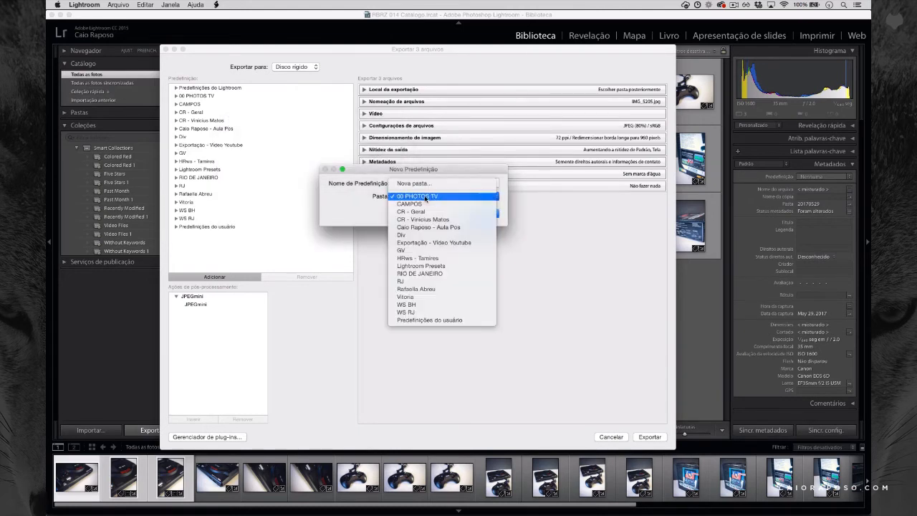
click(442, 243)
click(481, 213)
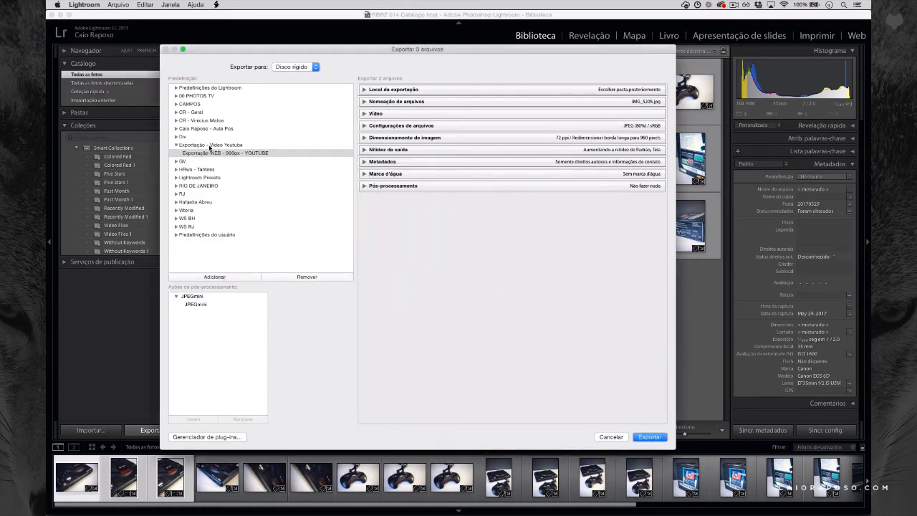
click(214, 146)
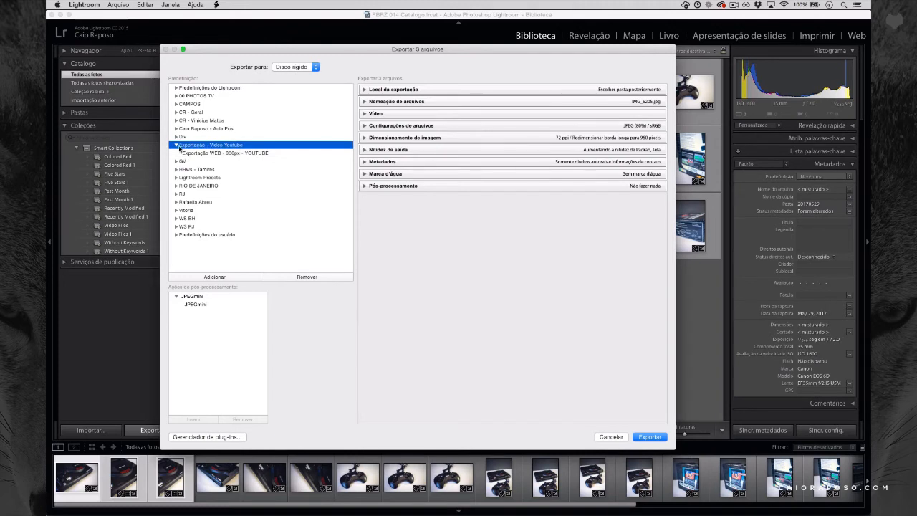
Step: Load the "Exportação WEB - 960px - YOUTUBE" preset and set the long edge to 2048 pixels
click(219, 154)
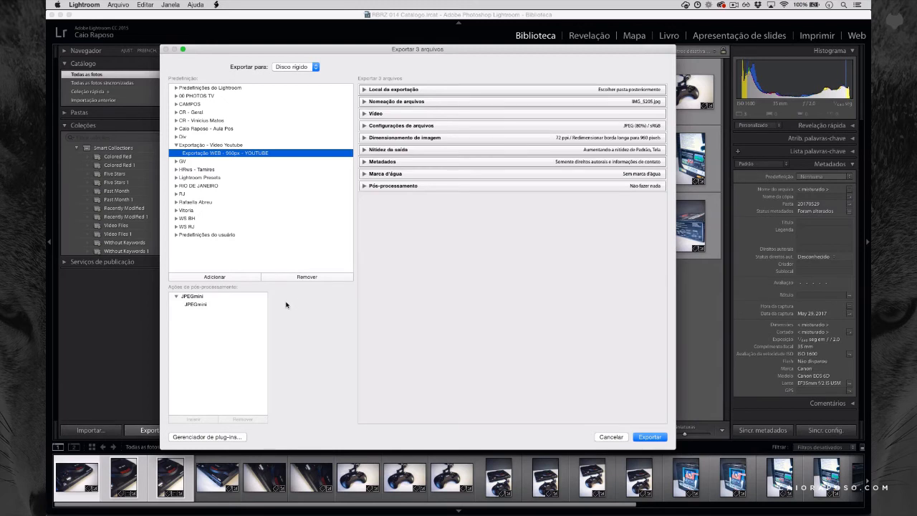
click(363, 138)
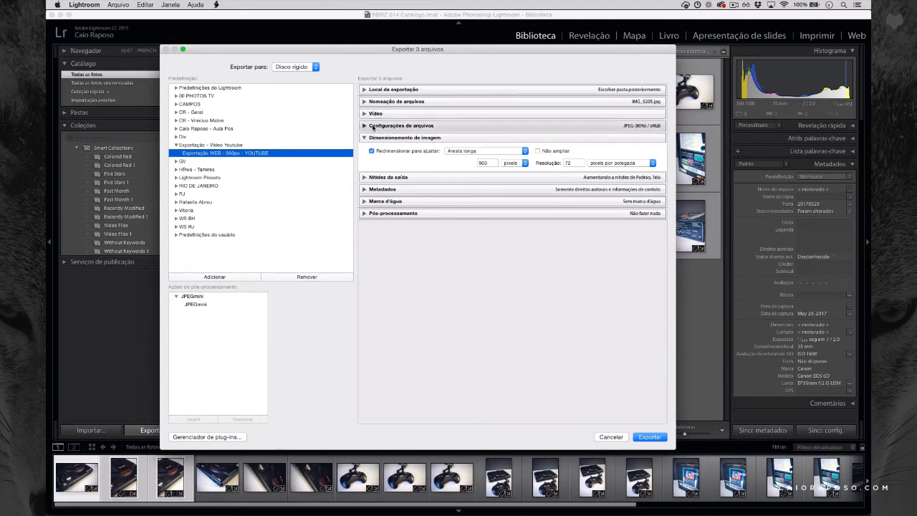
click(492, 164)
text(2.0)
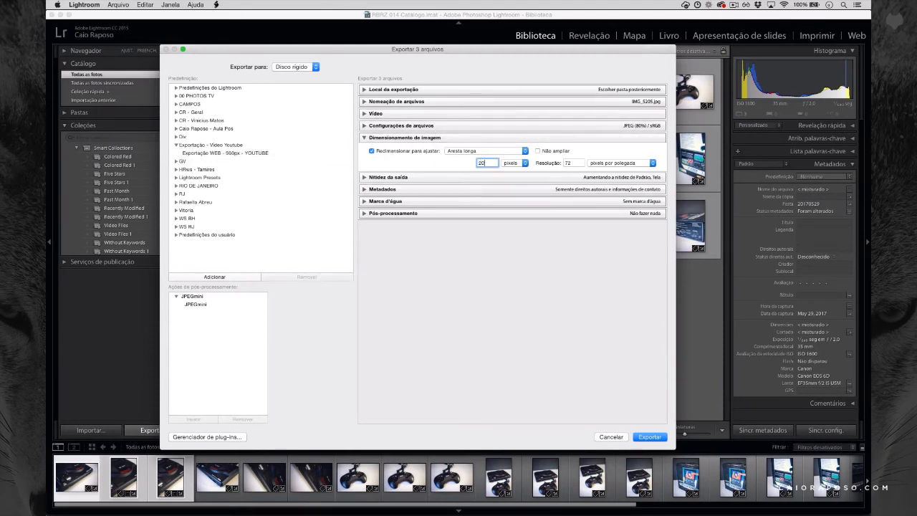
text(48)
Step: Save the current settings as a new preset named "Exportação WEB - 2048px - YOUTUBE" in the "Exportação - Vídeo Youtube" folder
click(250, 278)
click(457, 197)
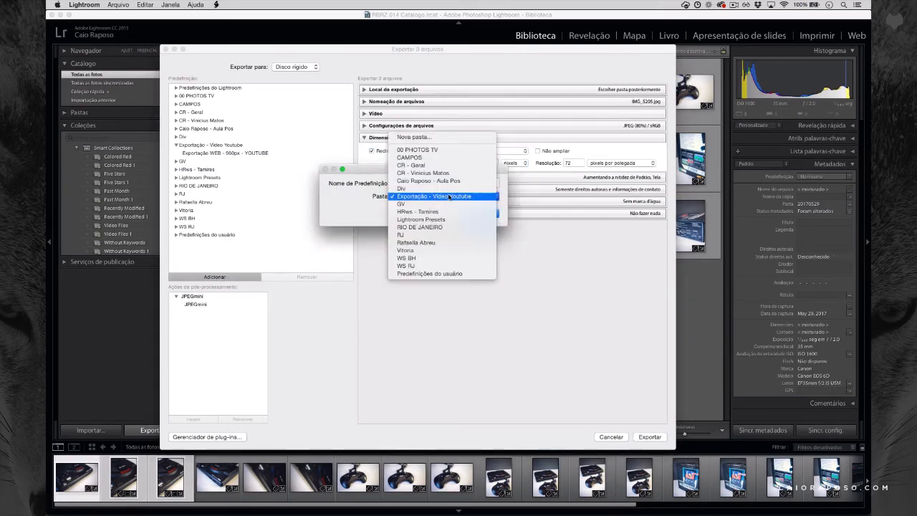
click(416, 197)
key(Tab)
text(Exportaç)
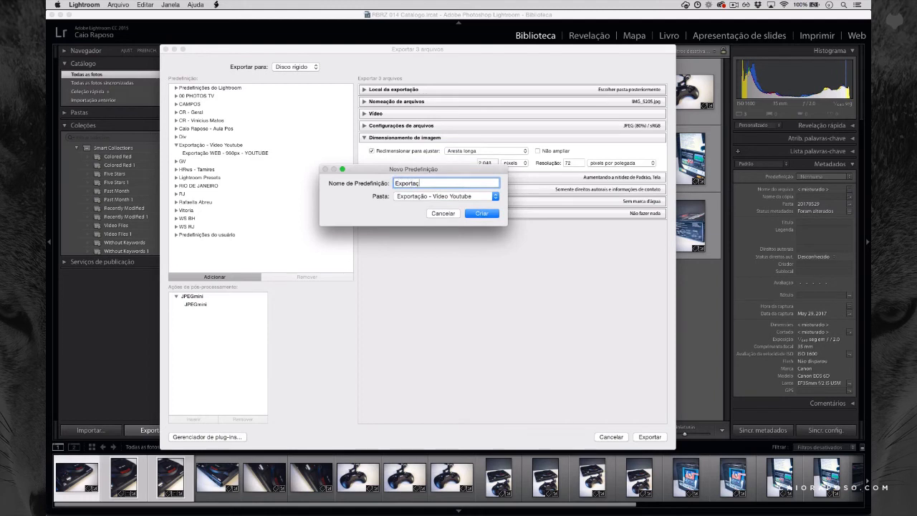
text(ão WEB 204)
text(- )
text(YOUTUBE)
click(484, 214)
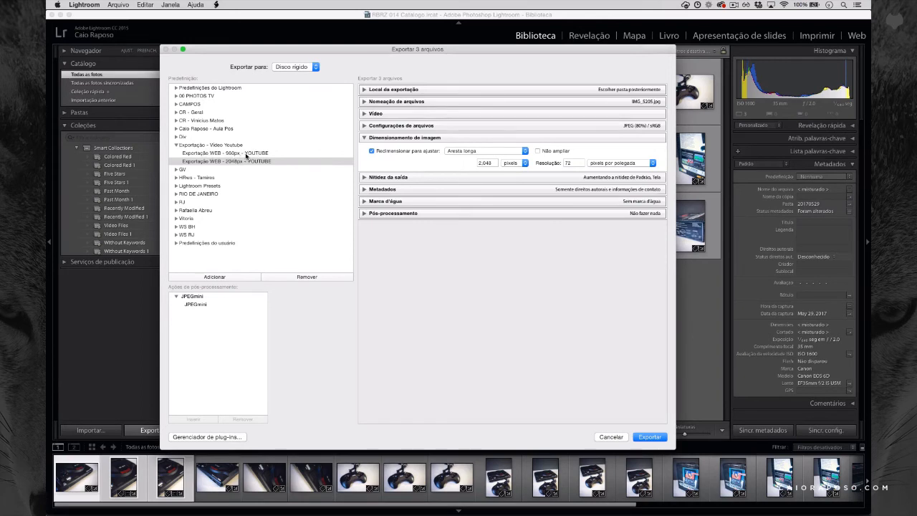
Step: Compare the image sizing of the 960px and 2048px web presets by switching between them
click(224, 154)
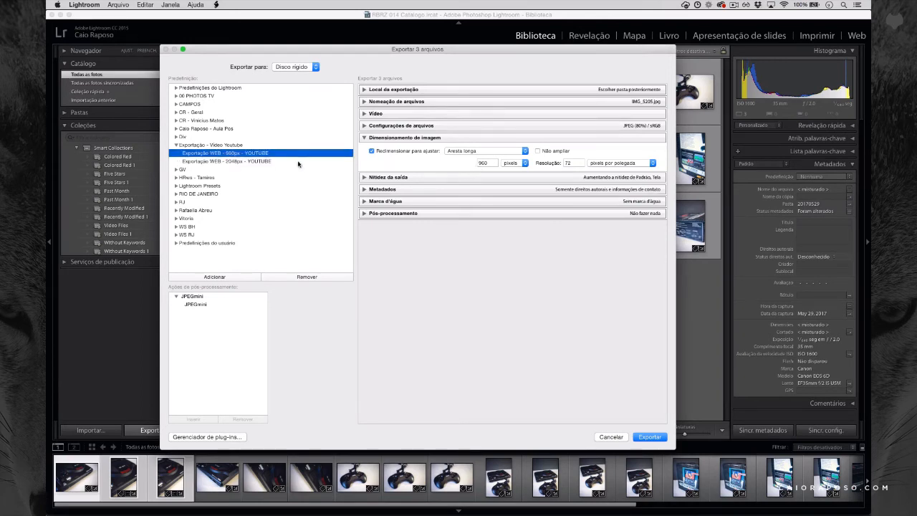
click(250, 161)
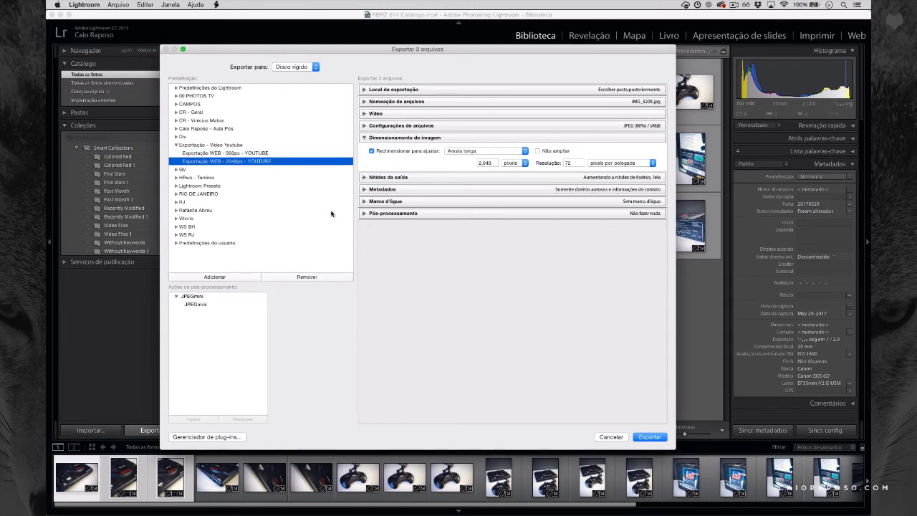
click(271, 154)
click(269, 162)
key(Up)
key(Down)
key(Up)
key(Down)
key(Up)
click(272, 162)
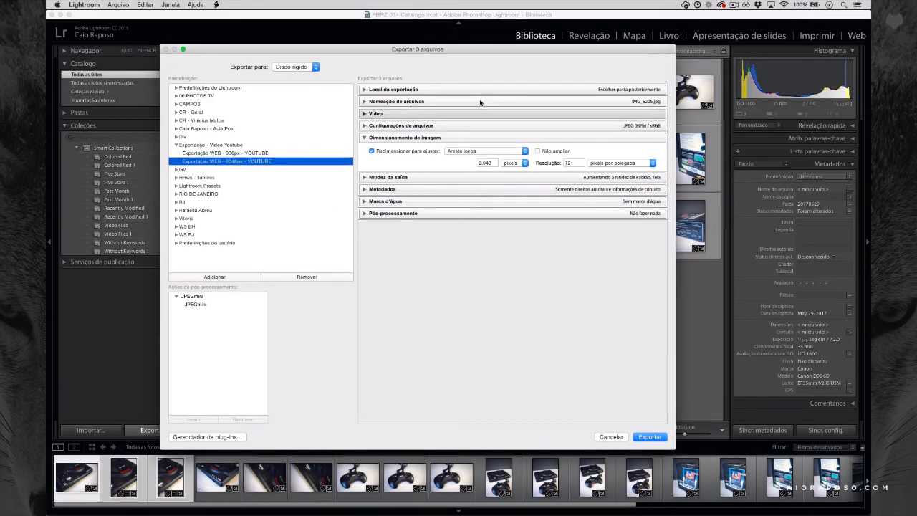
Step: Keep sRGB as the colour space in the file settings and raise the JPEG quality to 100
click(365, 138)
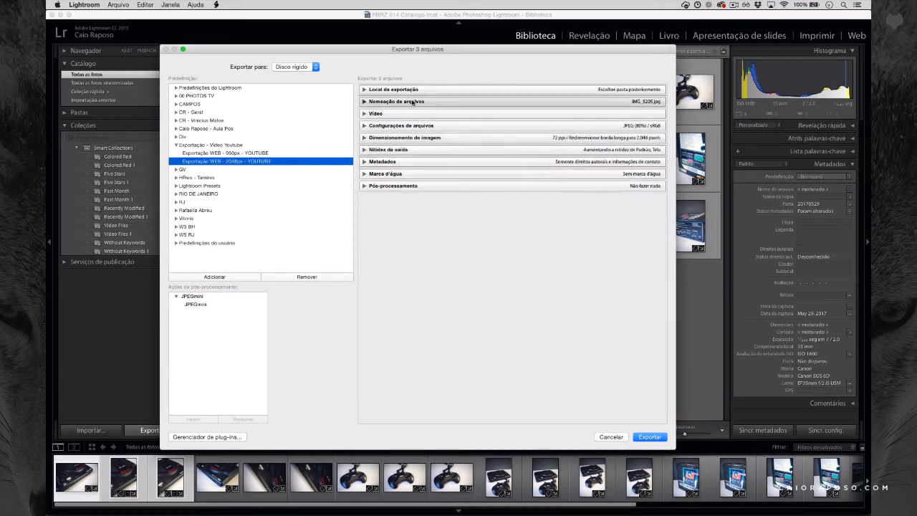
click(365, 126)
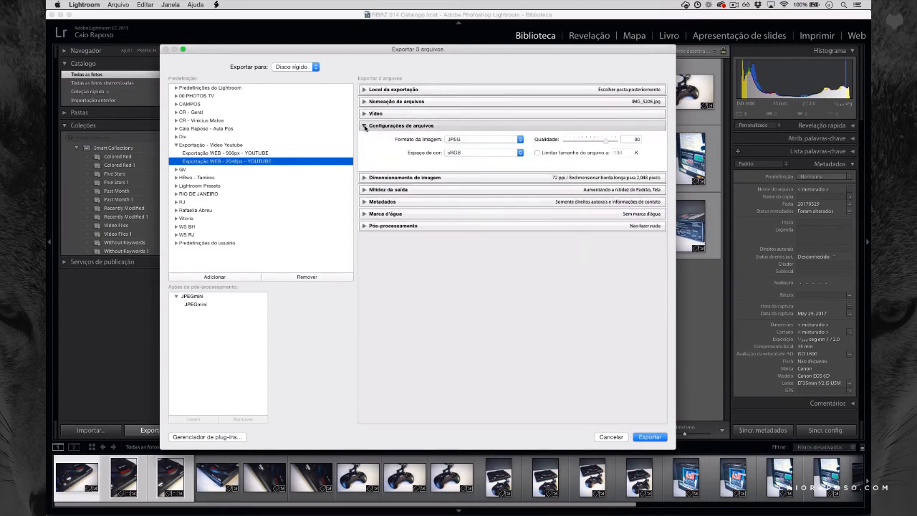
click(481, 152)
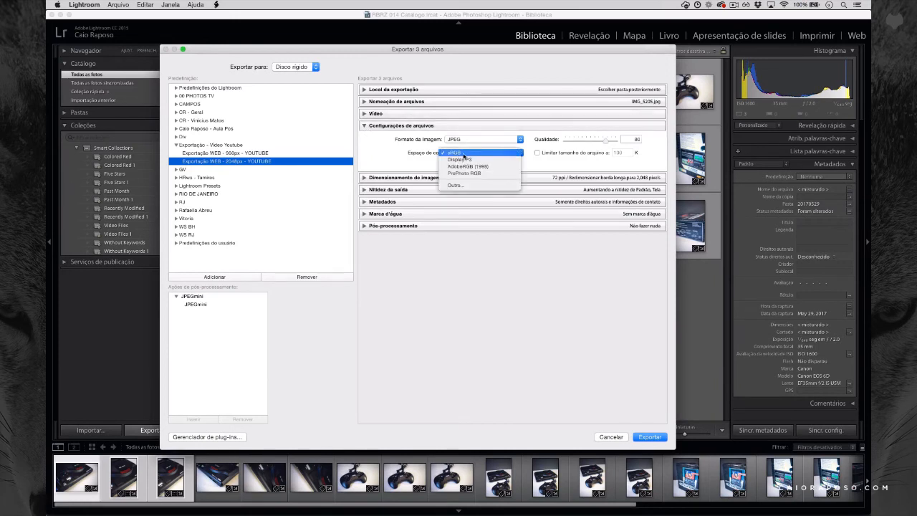
click(464, 155)
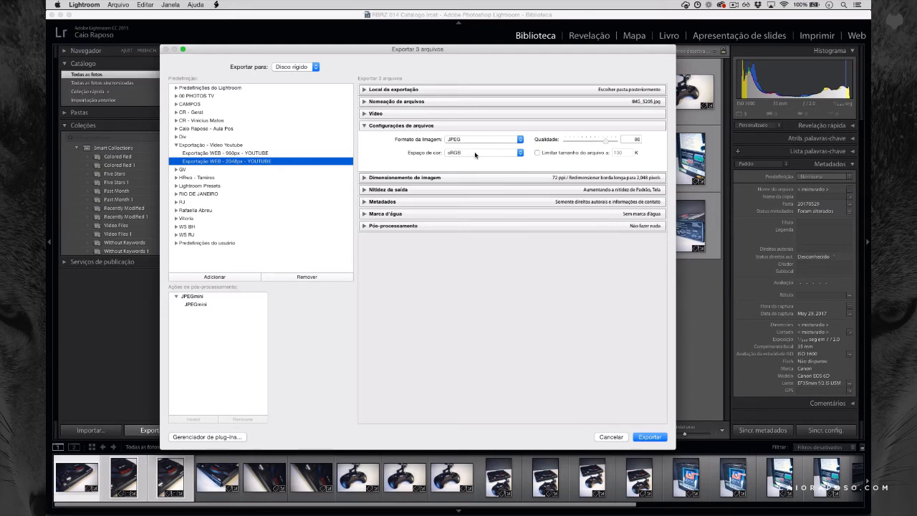
click(474, 153)
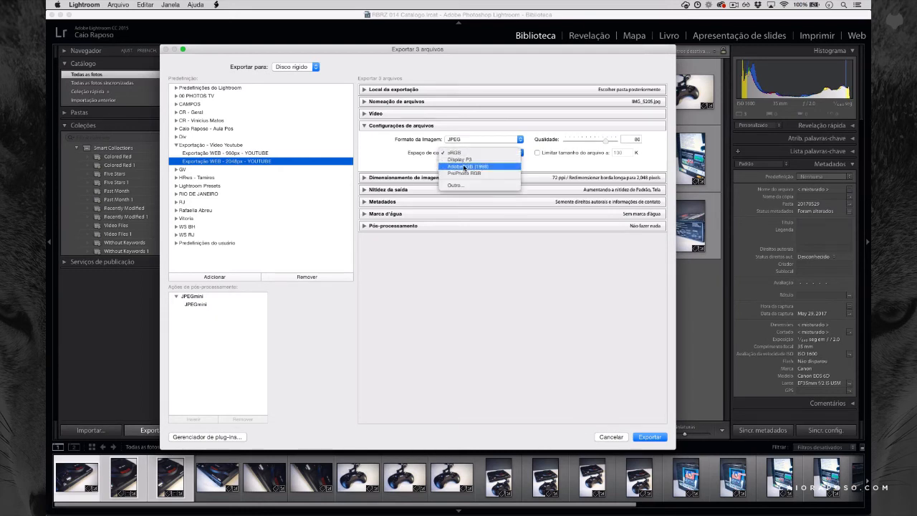
click(470, 153)
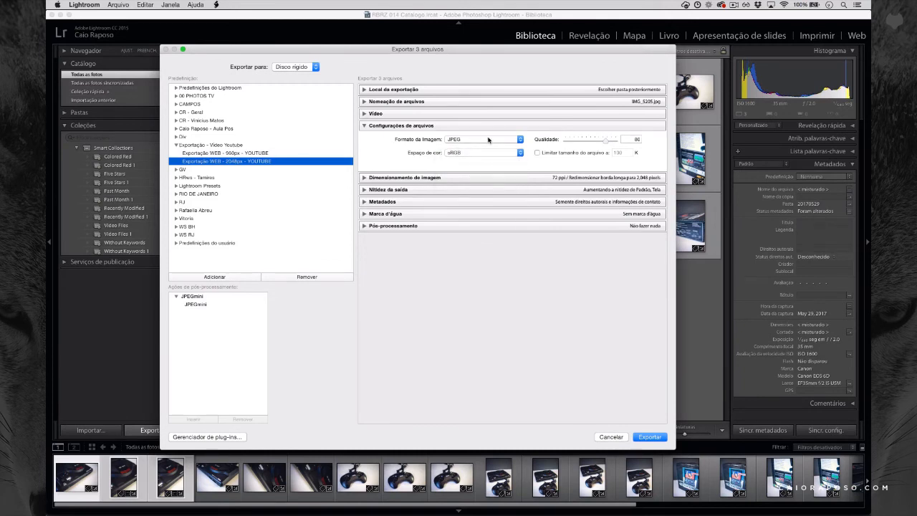
click(467, 153)
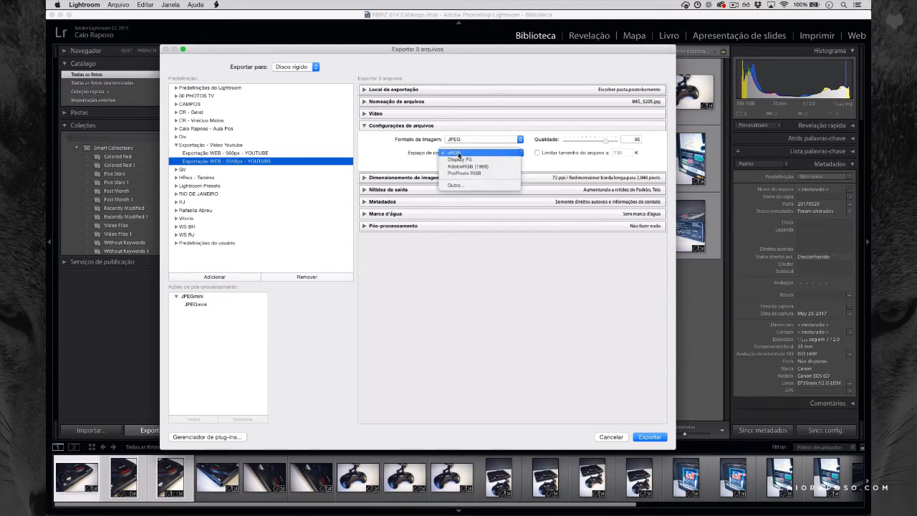
click(460, 153)
drag(606, 141, 636, 142)
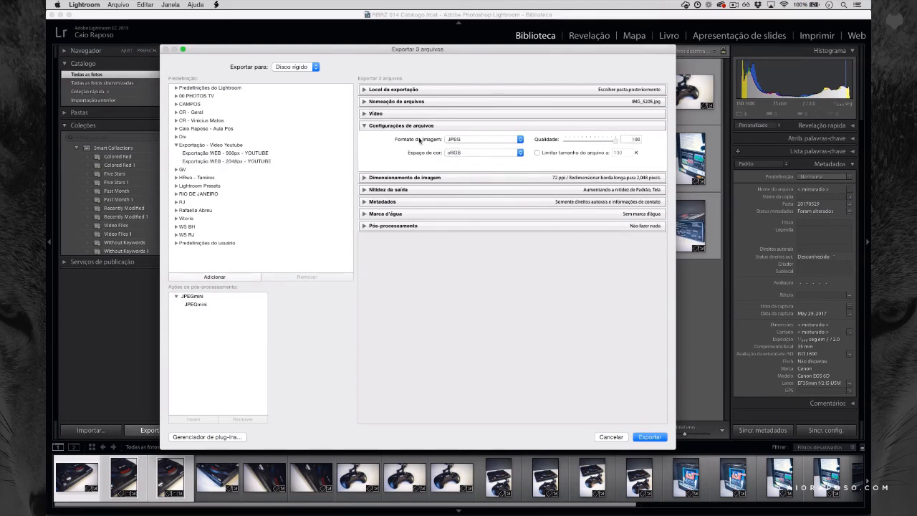
click(400, 126)
Step: Turn off resizing to fit in the image sizing settings and set the resolution to 300 pixels per inch
click(404, 138)
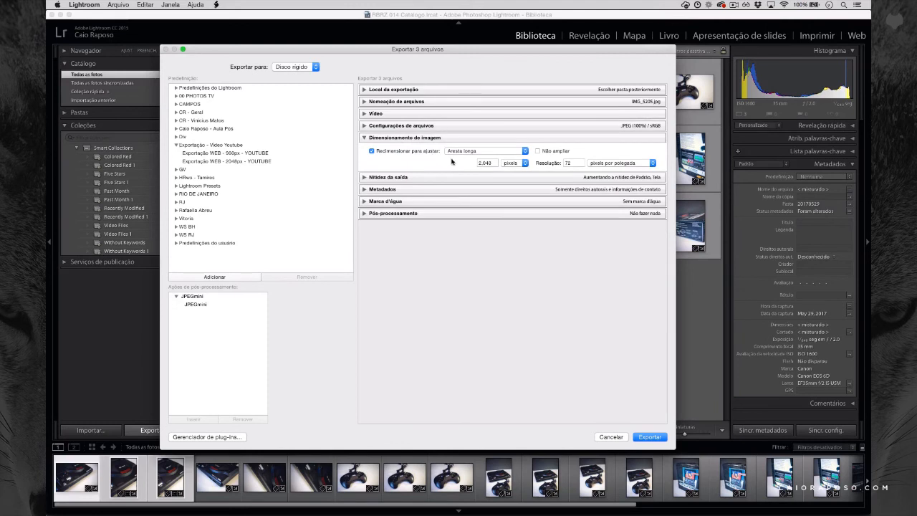
click(371, 151)
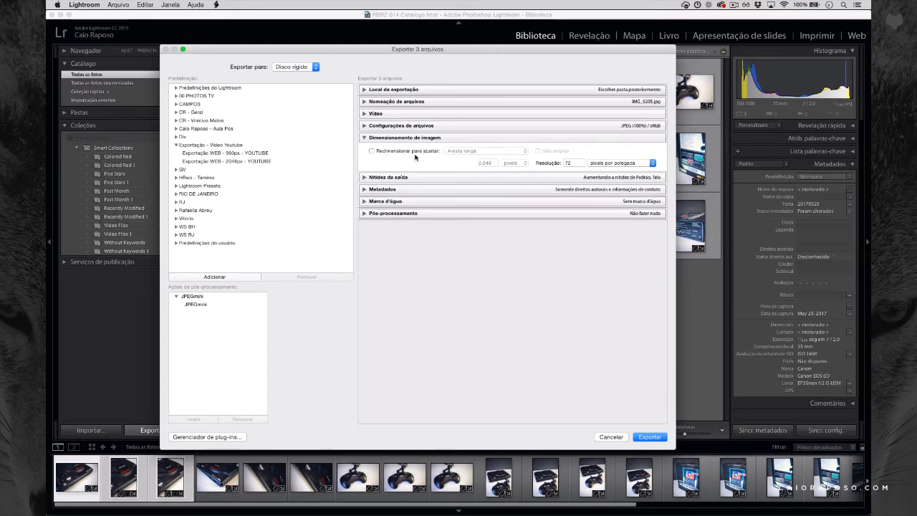
click(572, 163)
text(300)
click(363, 140)
Step: Set the output sharpening to matte paper (Papel fosco) with the standard amount (Padrão)
click(364, 149)
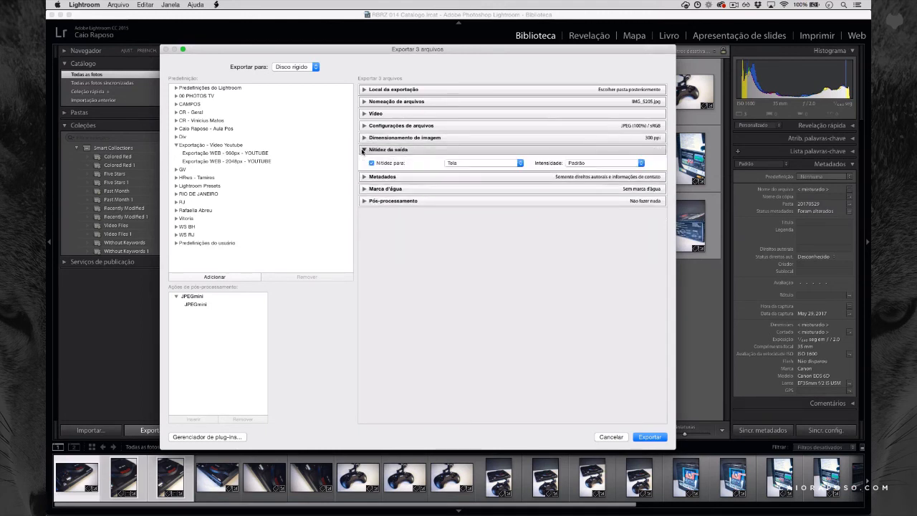
click(475, 164)
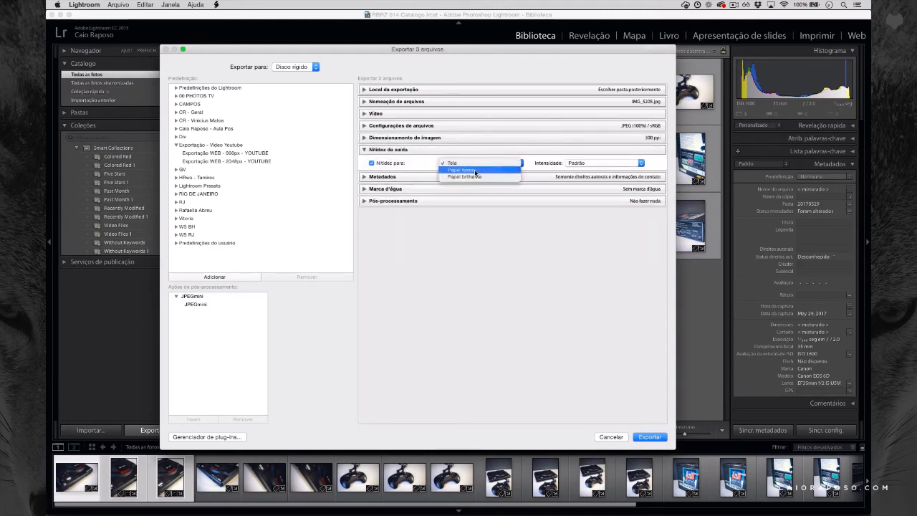
click(478, 171)
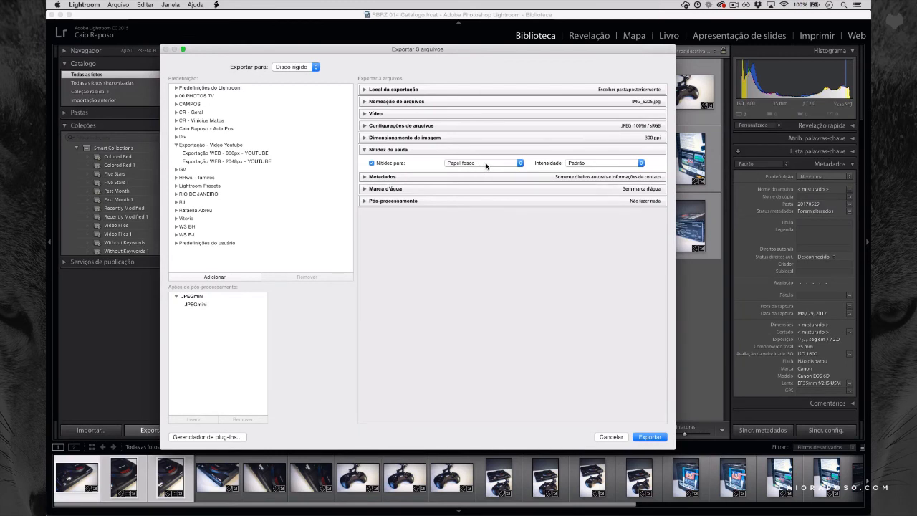
click(486, 165)
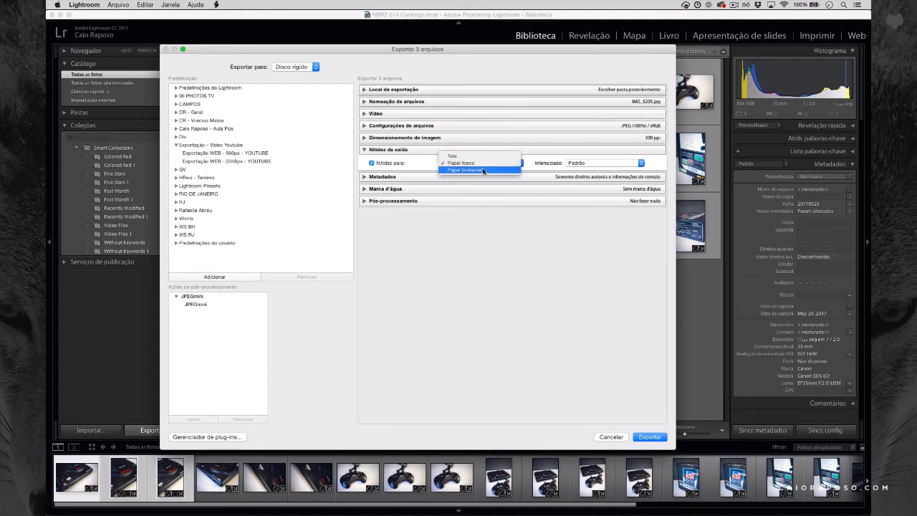
click(485, 170)
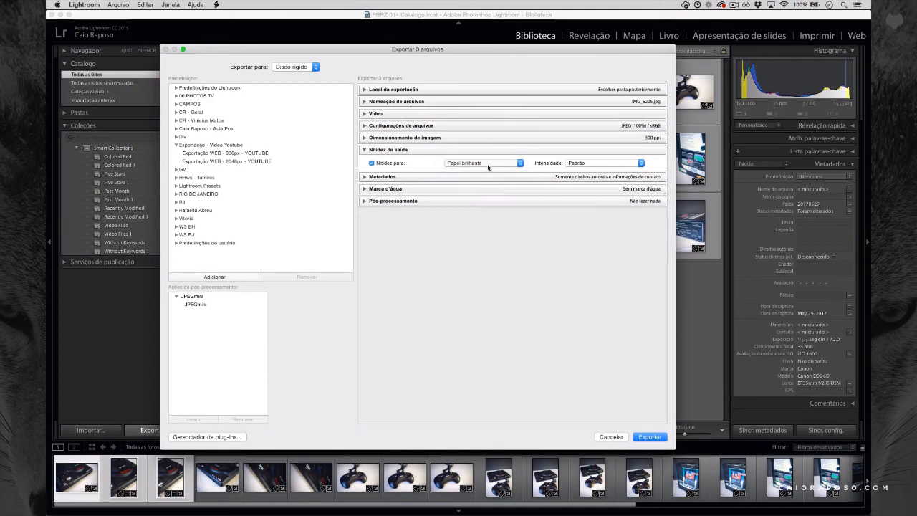
click(489, 165)
click(488, 158)
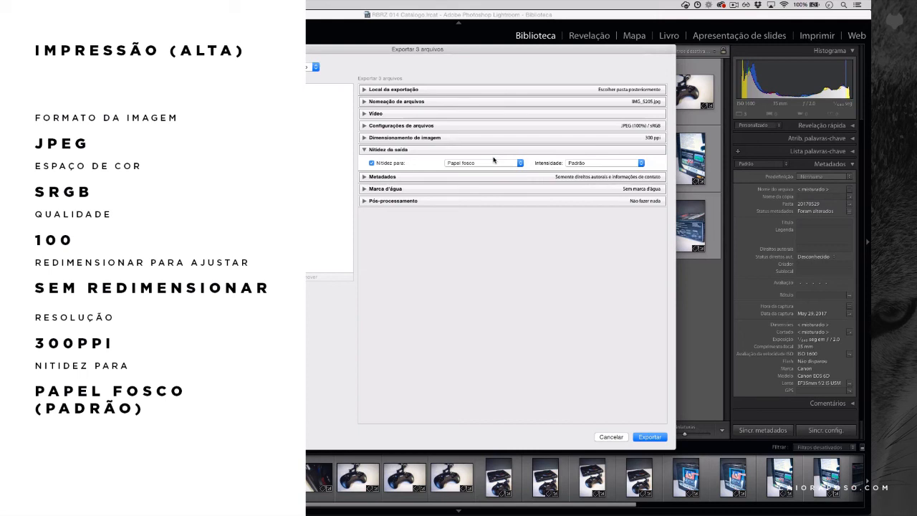
click(618, 164)
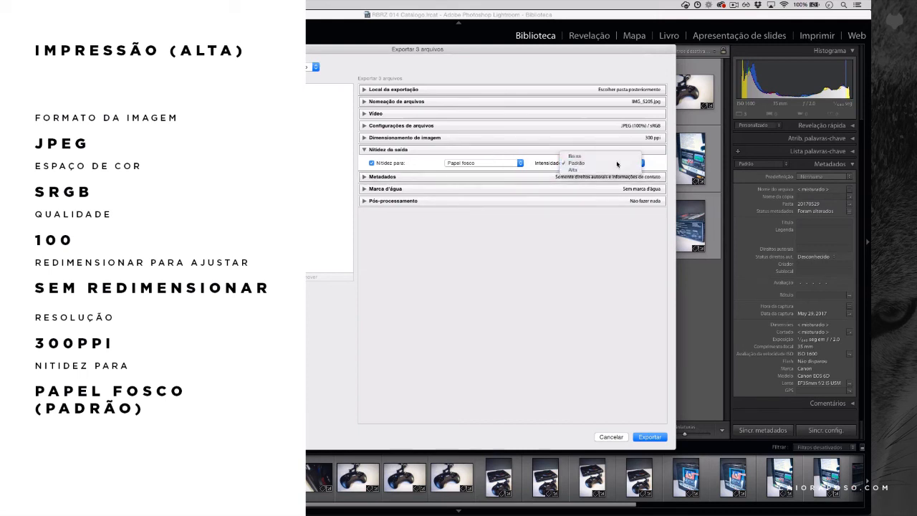
click(617, 164)
click(378, 150)
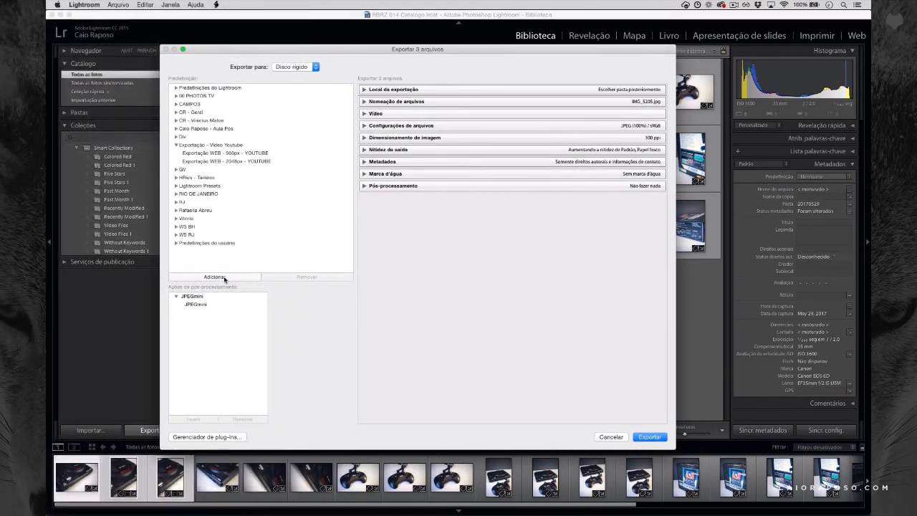
Step: Save the print settings as a new preset named "Exportação IMPRESSÃO - YOUTUBE" in the "Exportação - Vídeo Youtube" folder
click(215, 277)
text(Expo)
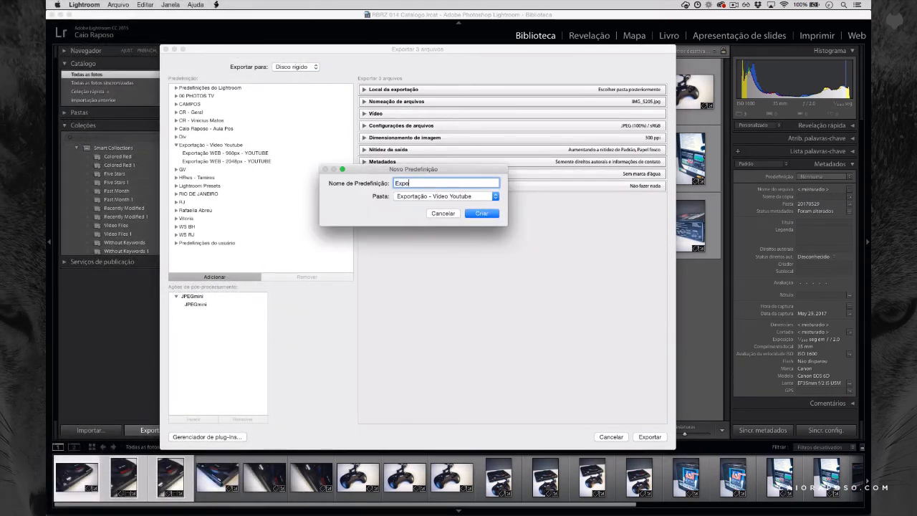
text(rtação IMPRESSÃO - YOUTUBE)
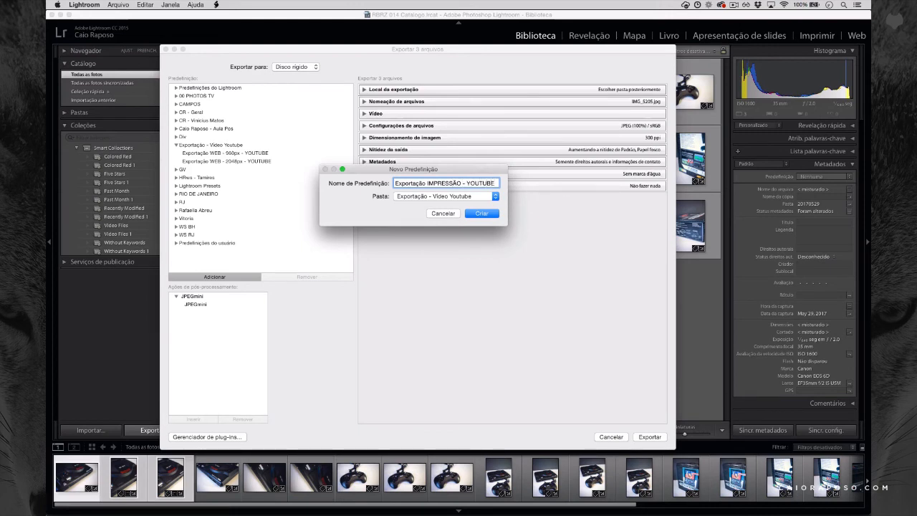
click(482, 214)
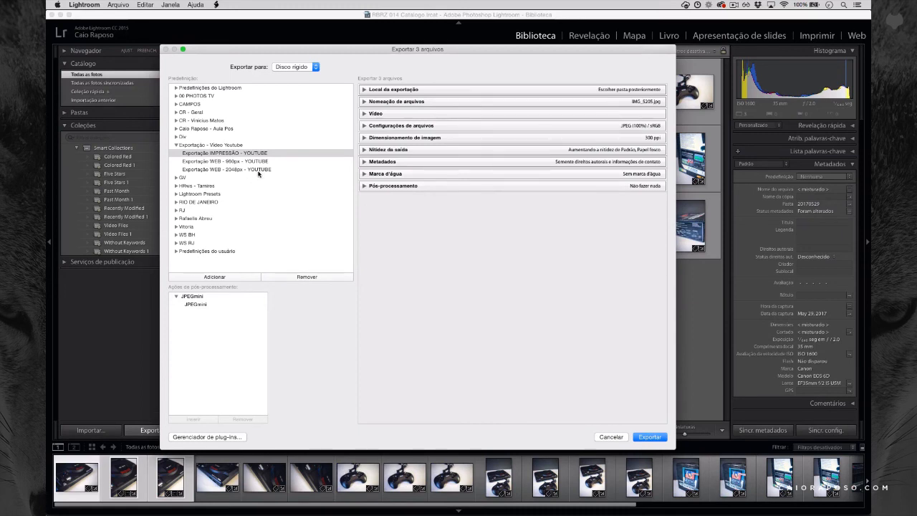
Step: Compare the settings of the print, 960px and 2048px presets by switching between the three
click(244, 164)
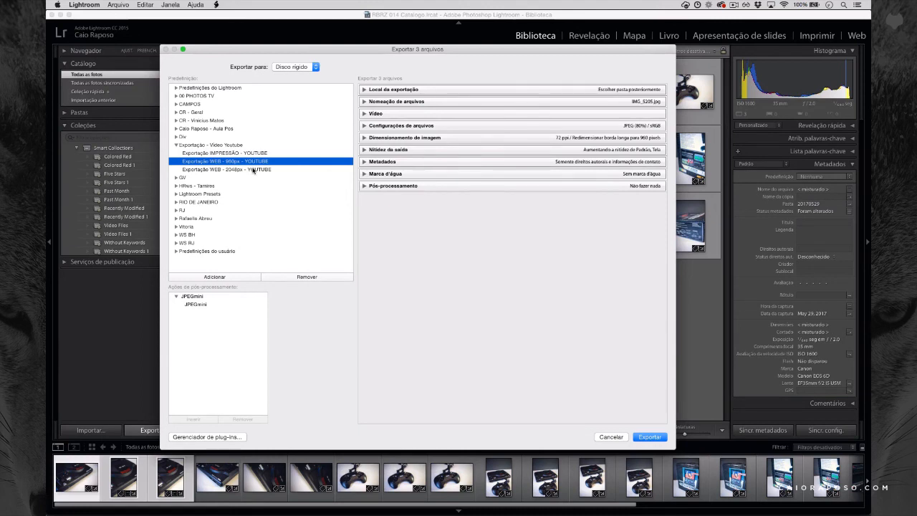
click(245, 153)
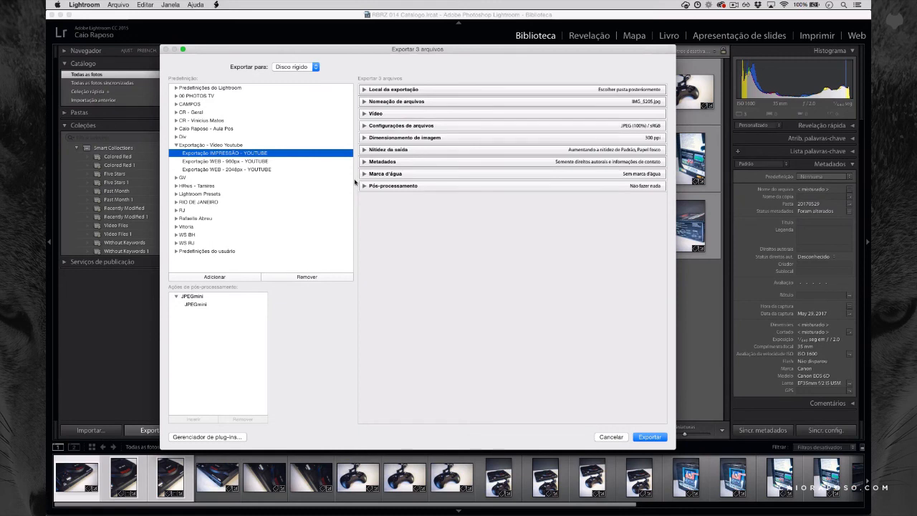
click(236, 170)
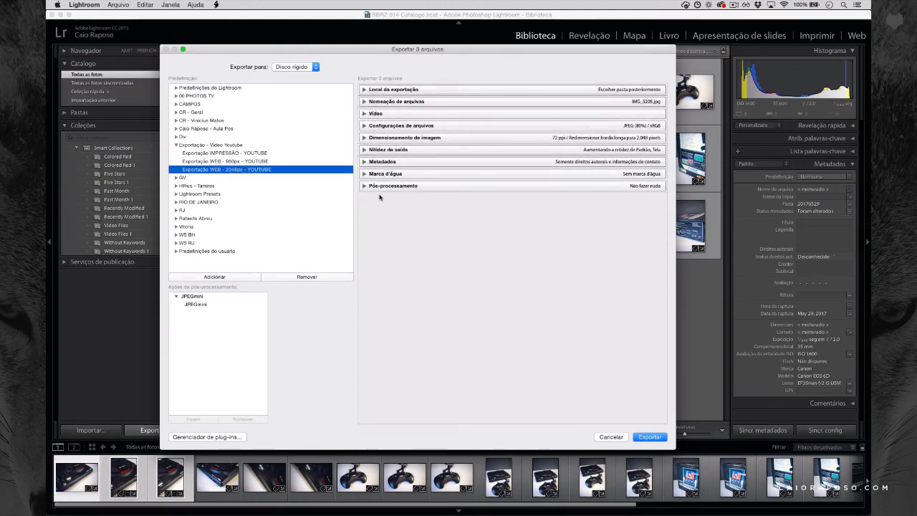
click(270, 159)
click(276, 153)
click(271, 169)
click(269, 159)
click(274, 153)
click(277, 162)
click(273, 169)
click(272, 161)
Step: Start exporting the three selected photos with the "Exportação IMPRESSÃO - YOUTUBE" preset
click(271, 152)
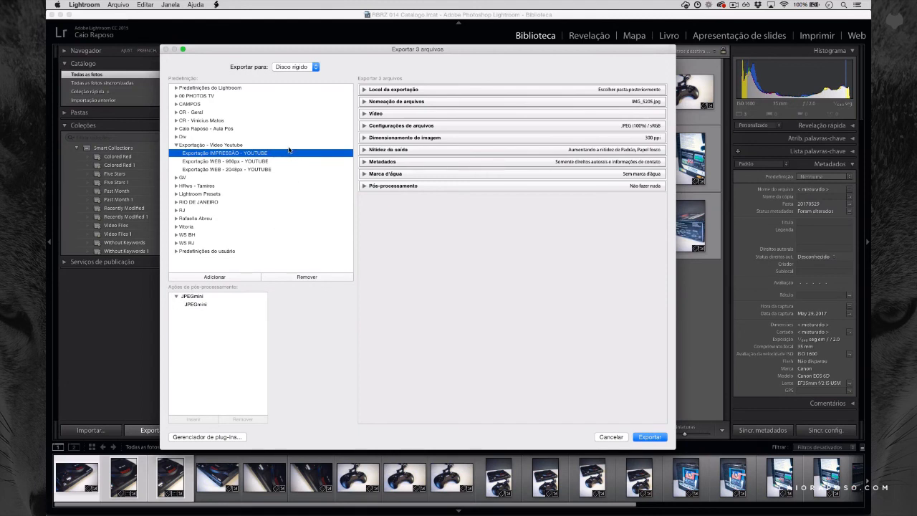
click(650, 437)
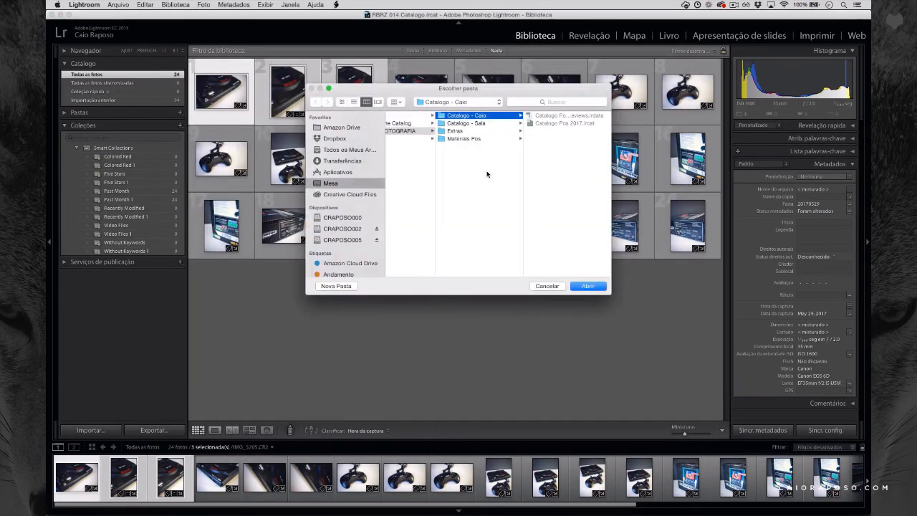
Step: Create a folder named "VIDEO EXPORTACAO YOUTUBE" on the desktop (Mesa) and use it as the export destination
scroll(444, 241, left, 3)
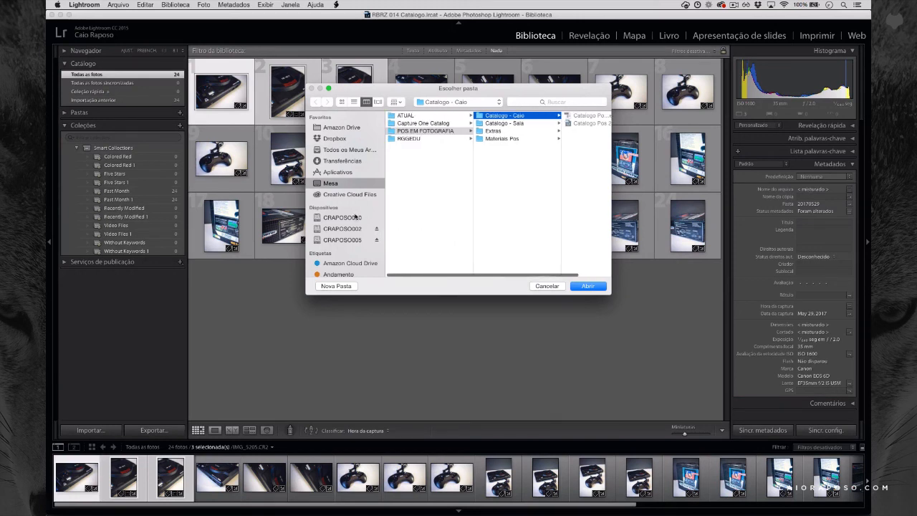
click(352, 183)
click(337, 286)
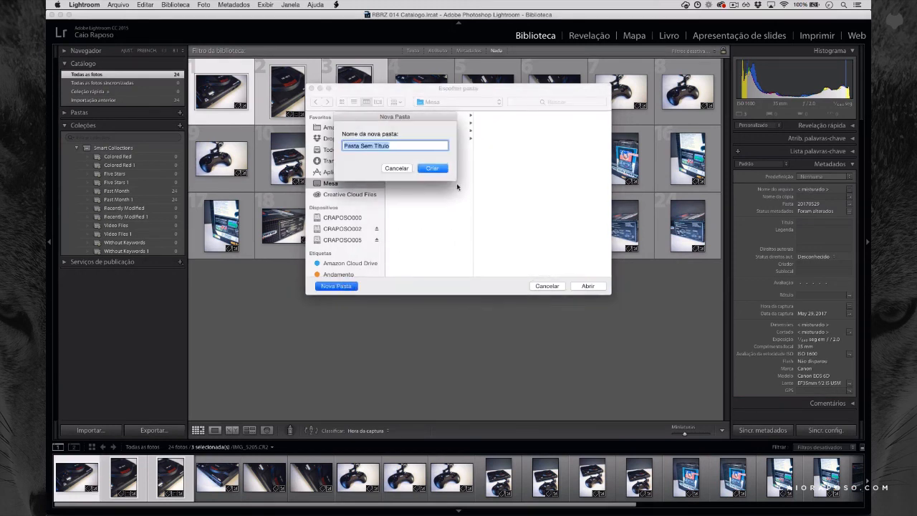
text(VIDEO)
key(BackSpace)
key(BackSpace)
text(DEO EXPORTACAO YOUTU)
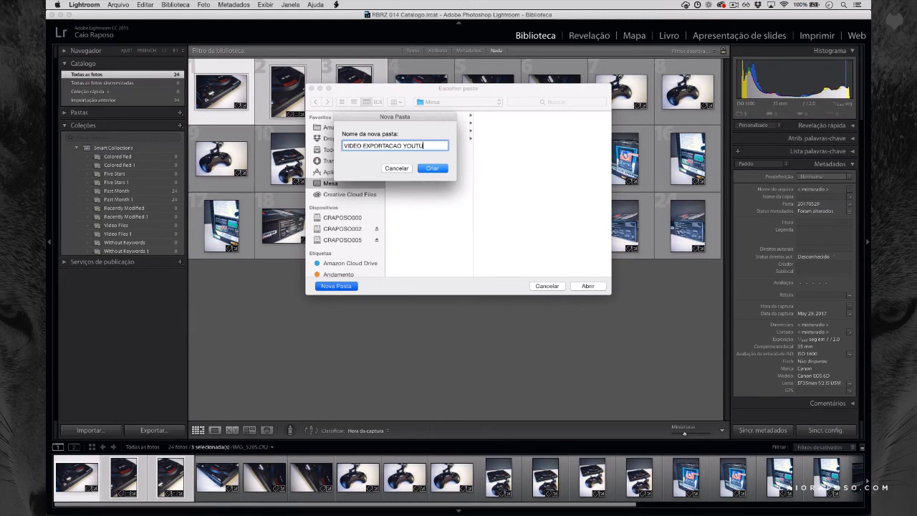
key(Return)
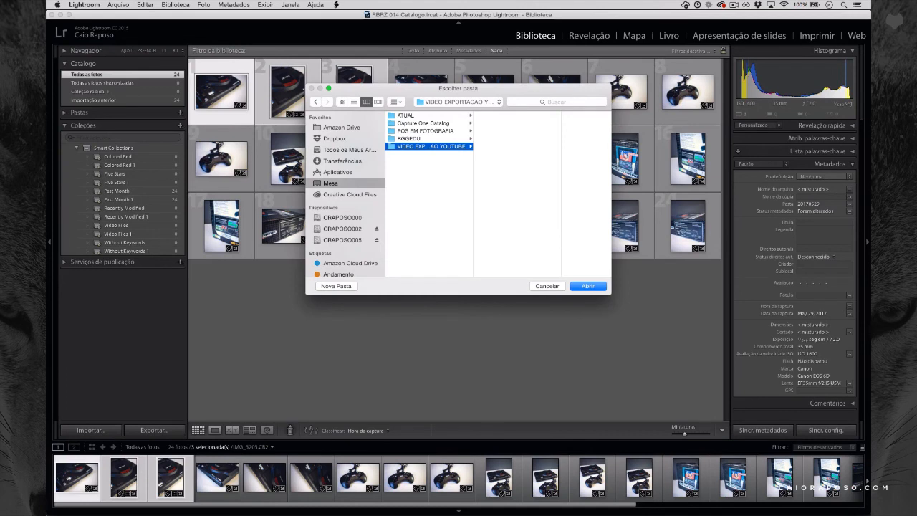
click(584, 287)
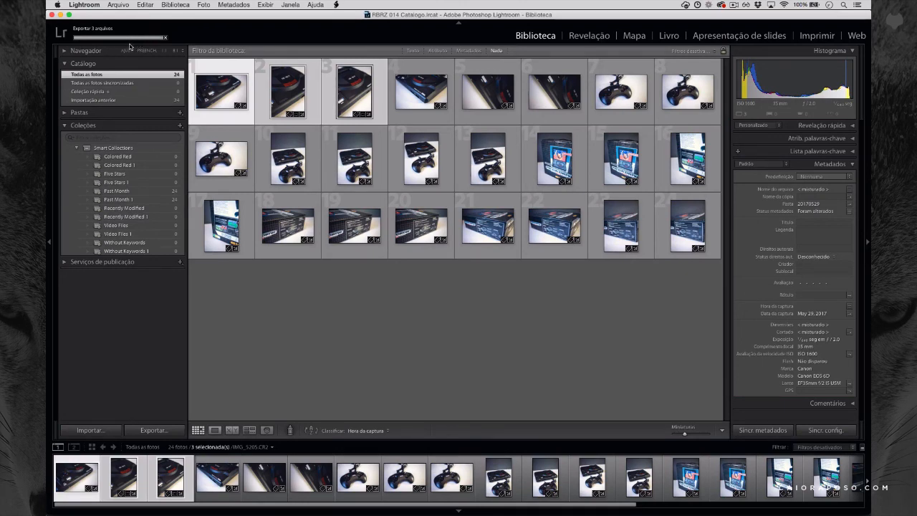
Step: Switch to Finder and open the "VIDEO EXPORTACAO YOUTUBE" folder on the desktop
key(super+space)
text(finder)
key(Return)
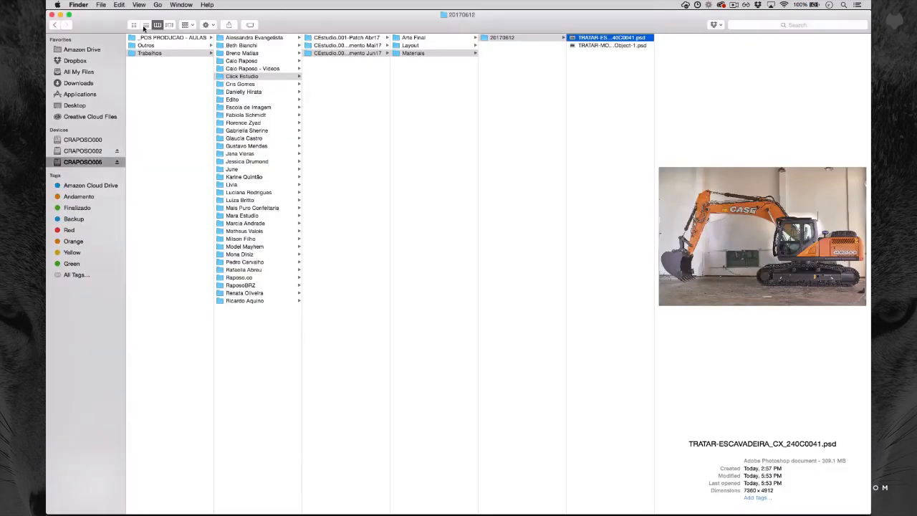
click(77, 107)
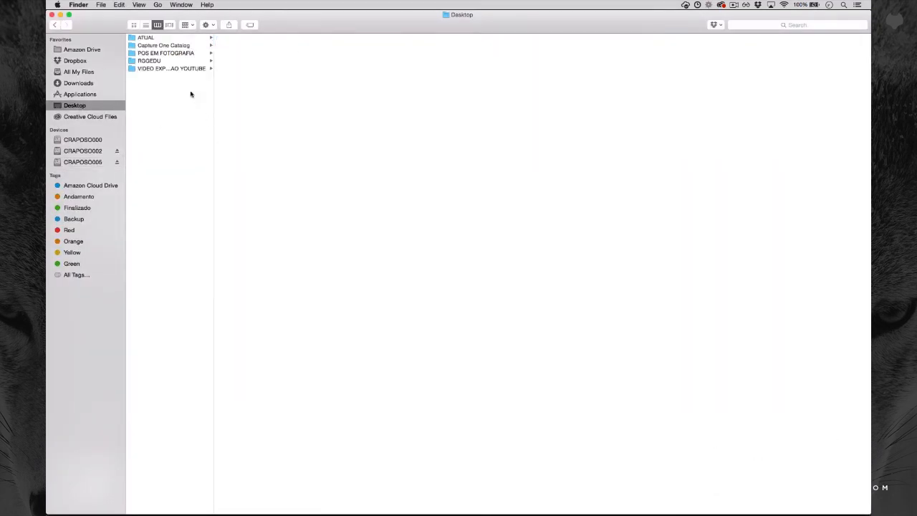
click(185, 69)
Step: Preview the exported photos IMG_5205.jpg through IMG_5207.jpg in Quick Look, and close the preview
click(265, 40)
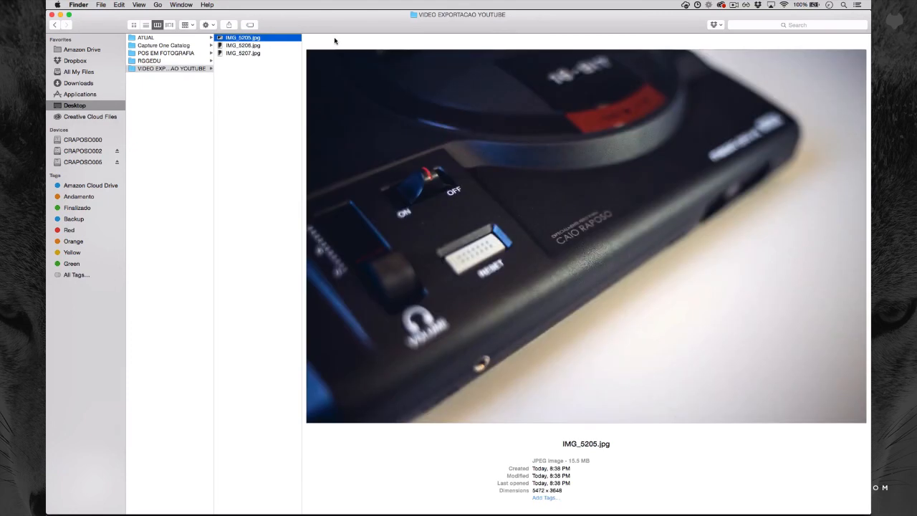
key(space)
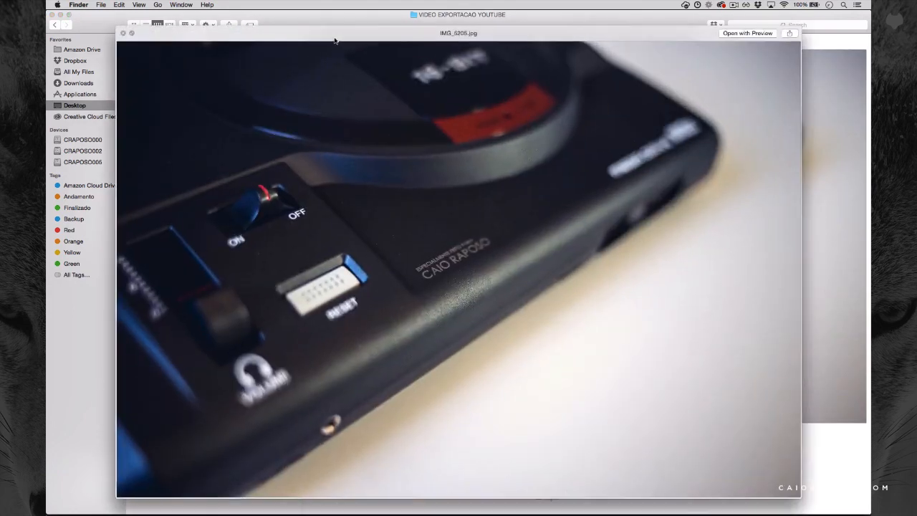
key(Down)
key(Down)
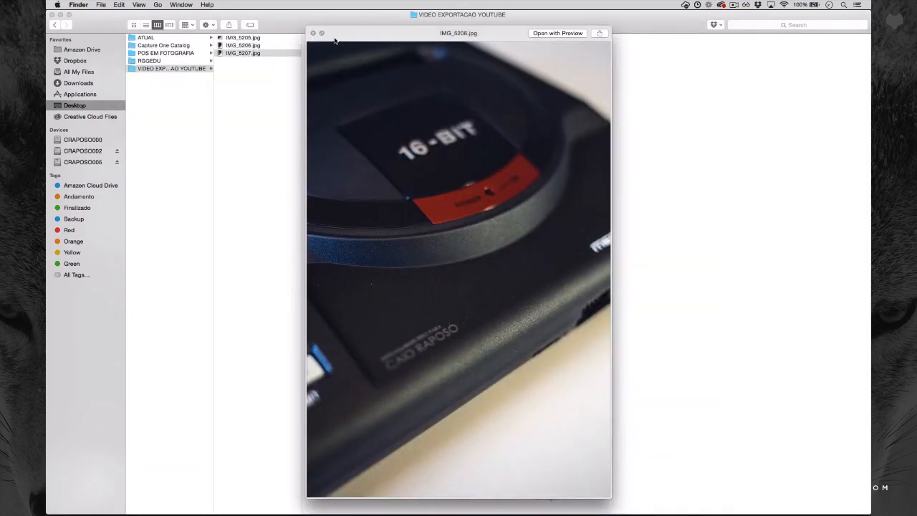
key(space)
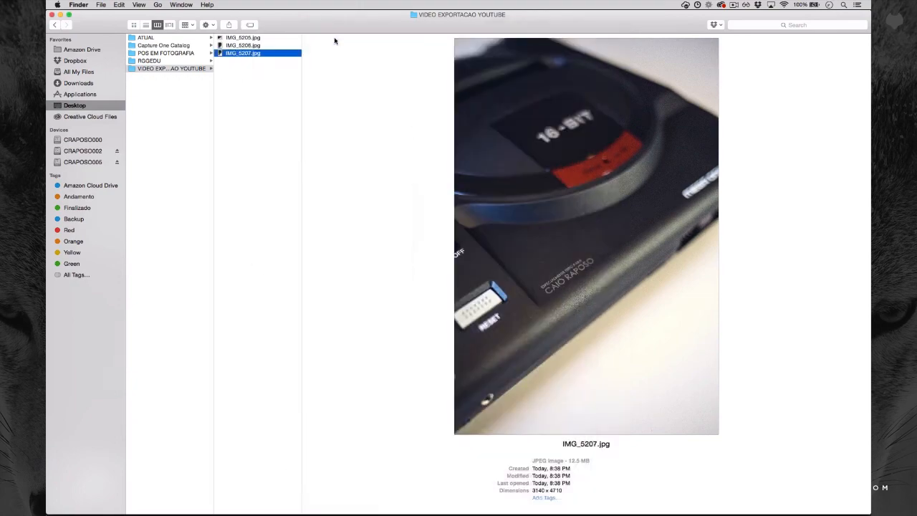